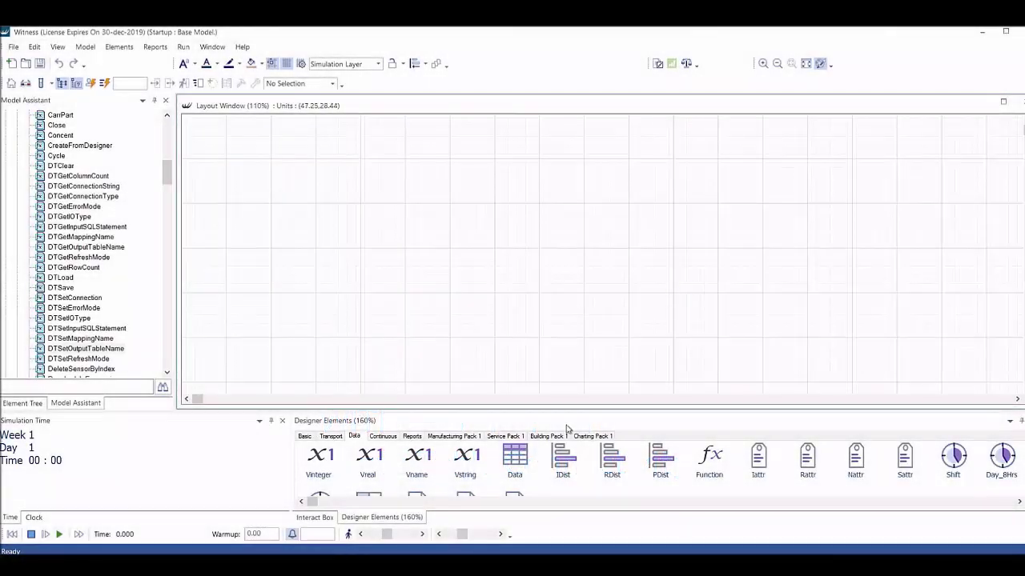
- Place a new data table, Data001, on the layout and open its details
{"action": "left_click_drag", "start_coordinate": [514, 463], "coordinate": [230, 144]}
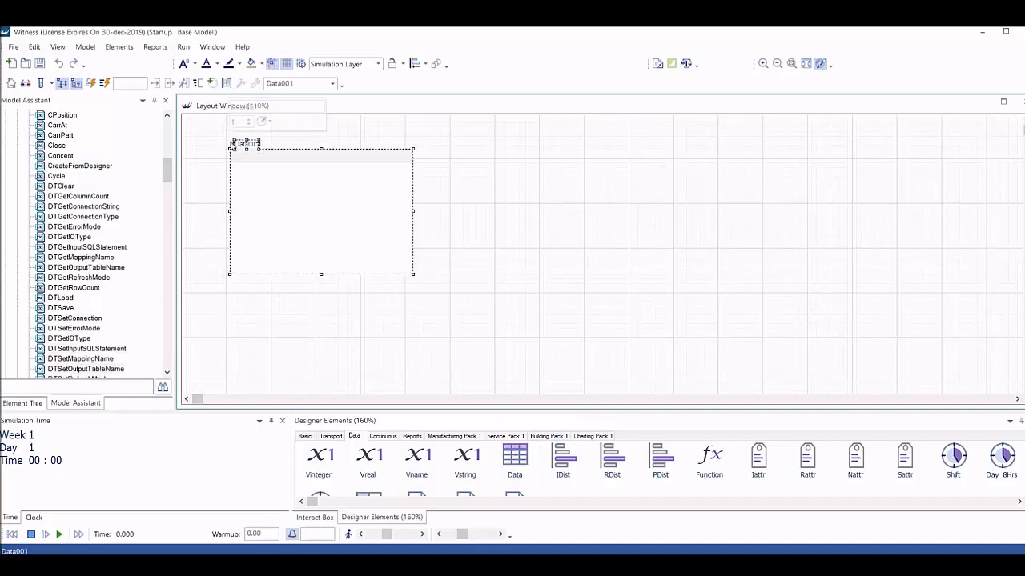
{"action": "right_click", "coordinate": [286, 190]}
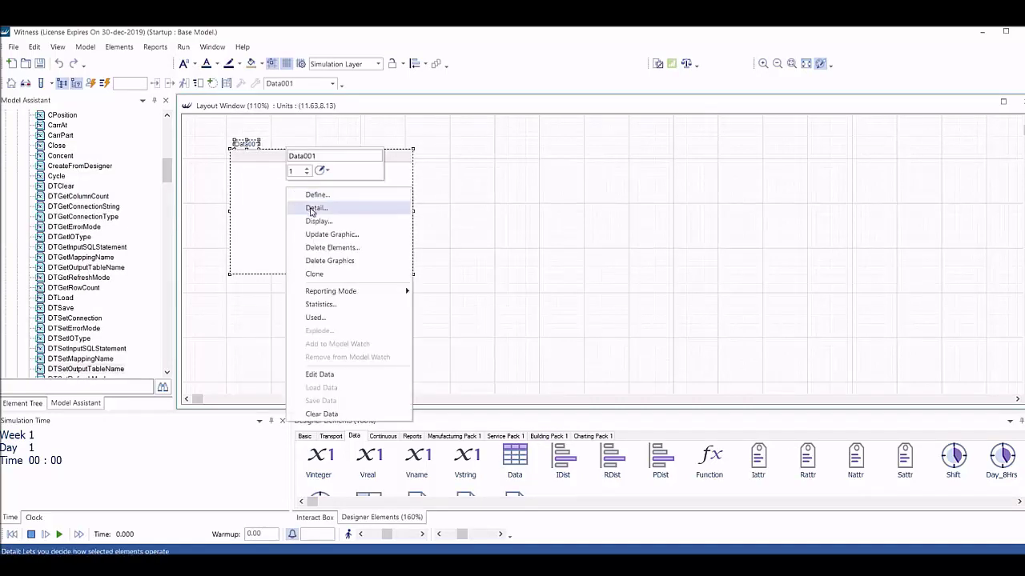
{"action": "left_click", "coordinate": [315, 208]}
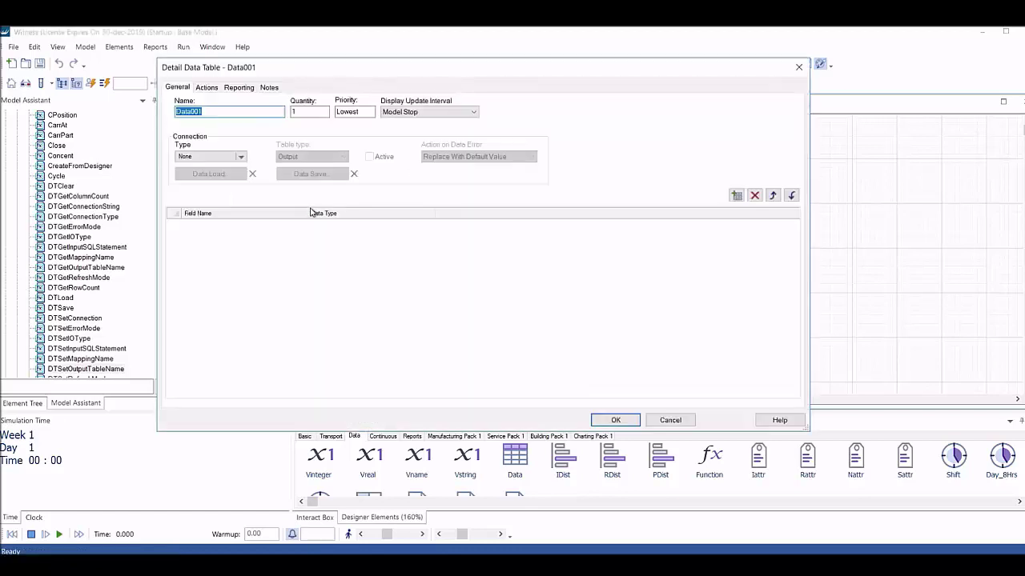
- Set Data001's connection type to Database with table type Input
{"action": "left_click", "coordinate": [241, 157]}
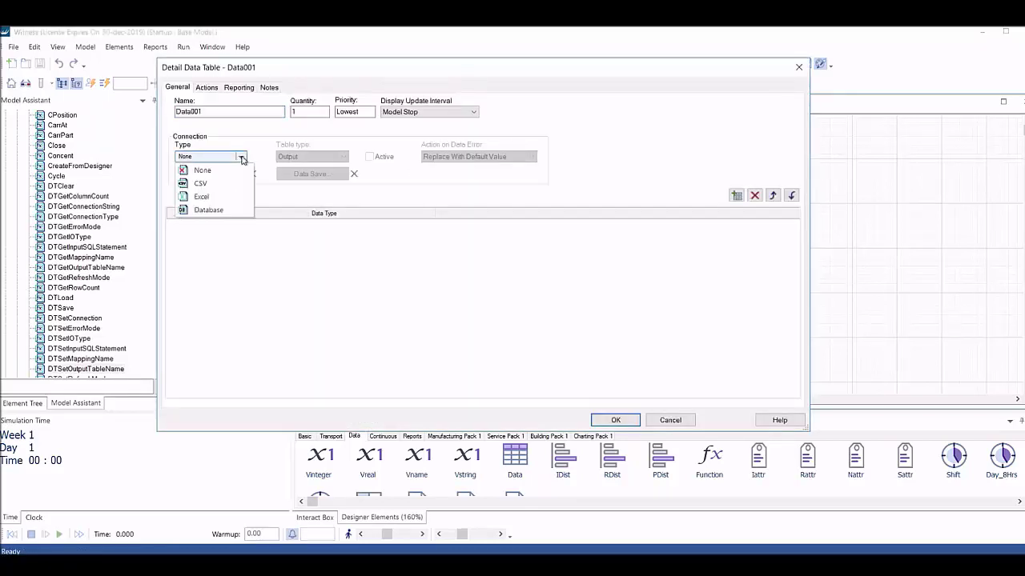
{"action": "left_click", "coordinate": [246, 213]}
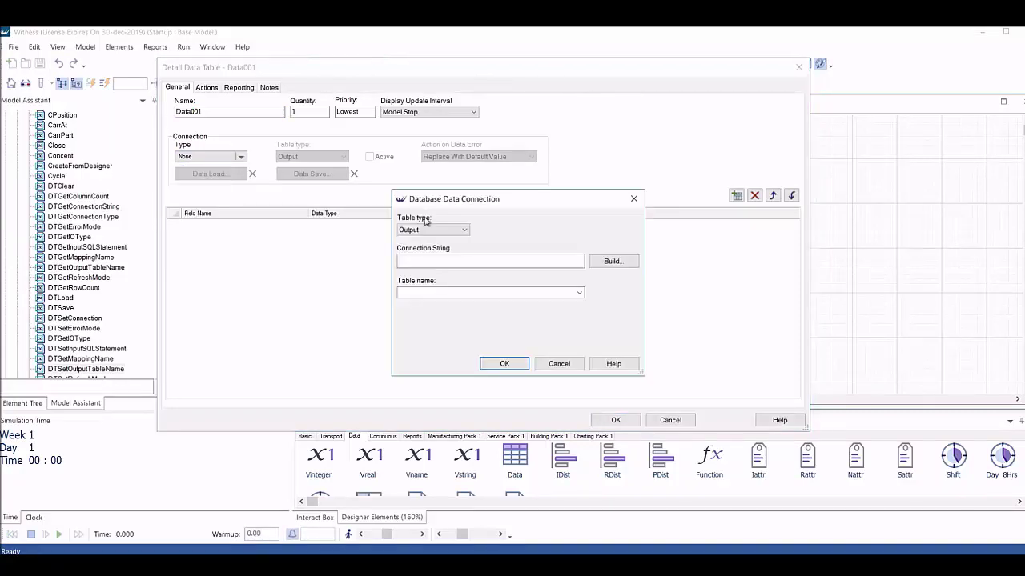
{"action": "left_click", "coordinate": [464, 231]}
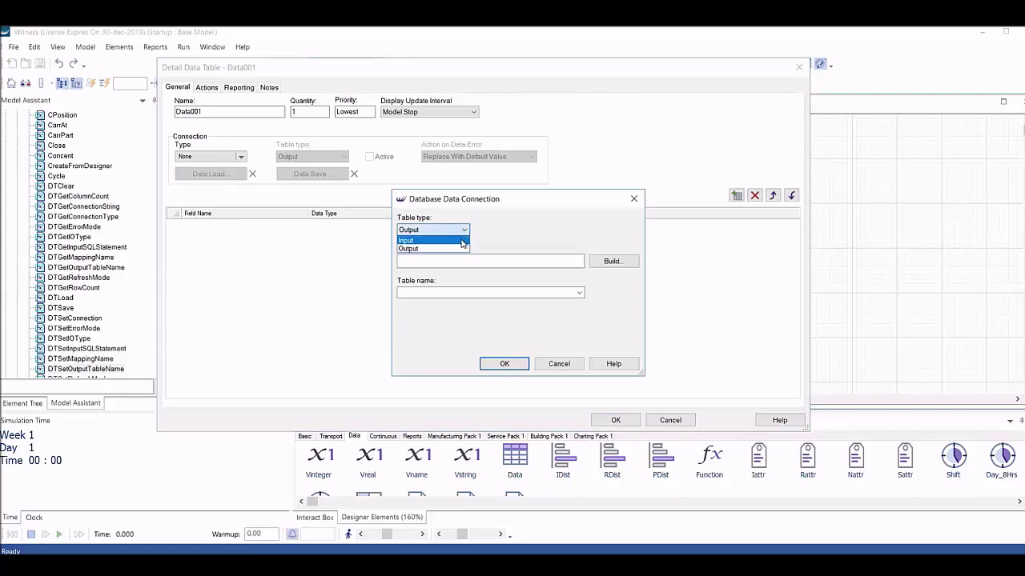
{"action": "left_click", "coordinate": [461, 241]}
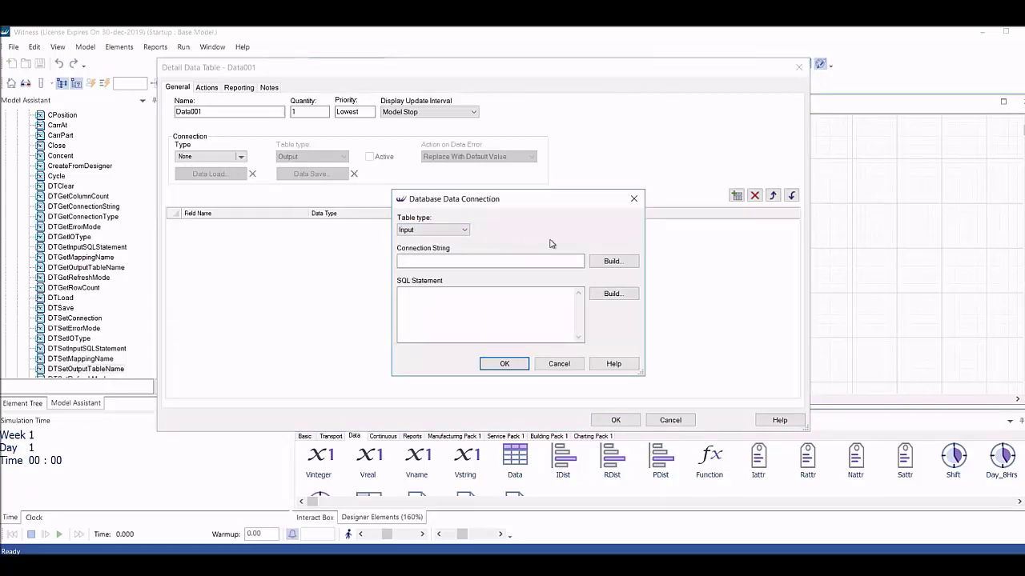
- Build Data001's connection string from the MySQL32 machine data source (DSN=MySQL32)
{"action": "left_click", "coordinate": [606, 264]}
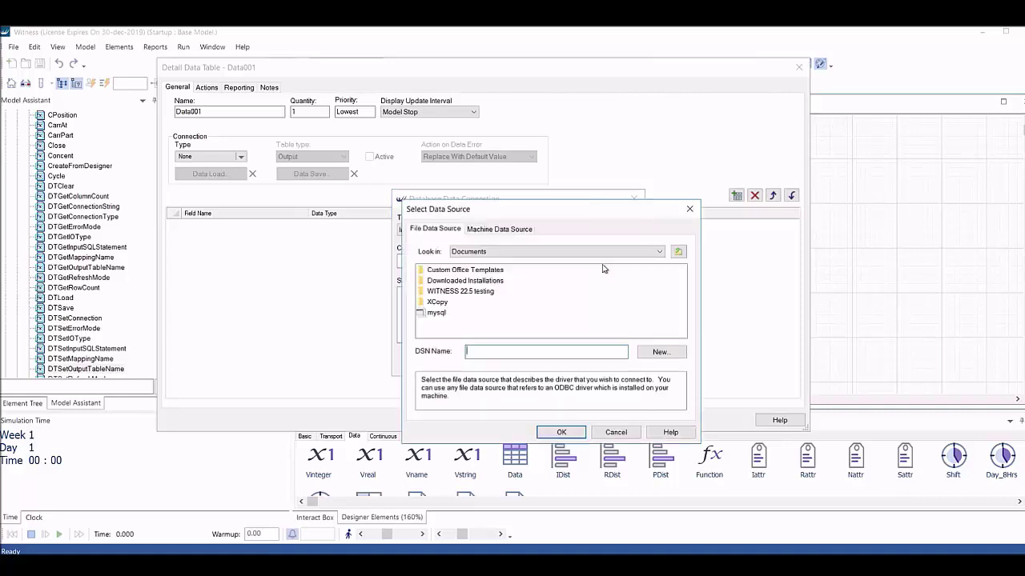
{"action": "left_click", "coordinate": [517, 233]}
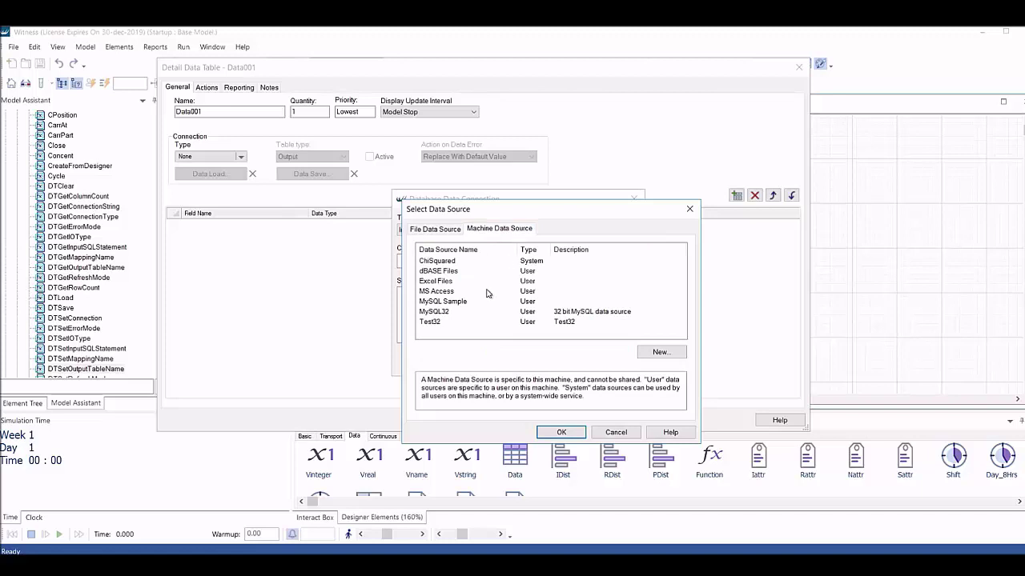
{"action": "left_click", "coordinate": [445, 315]}
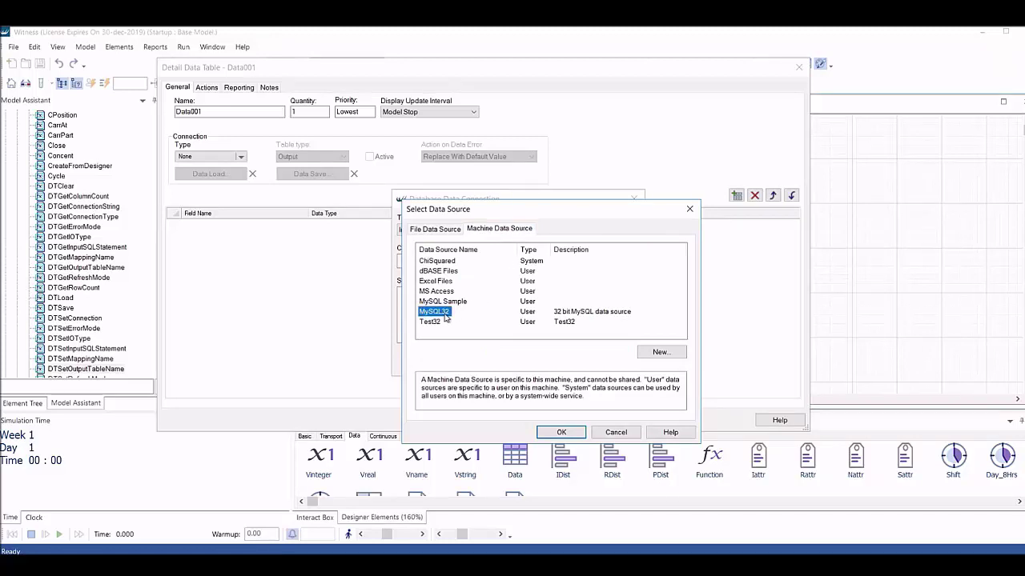
{"action": "left_click", "coordinate": [562, 432]}
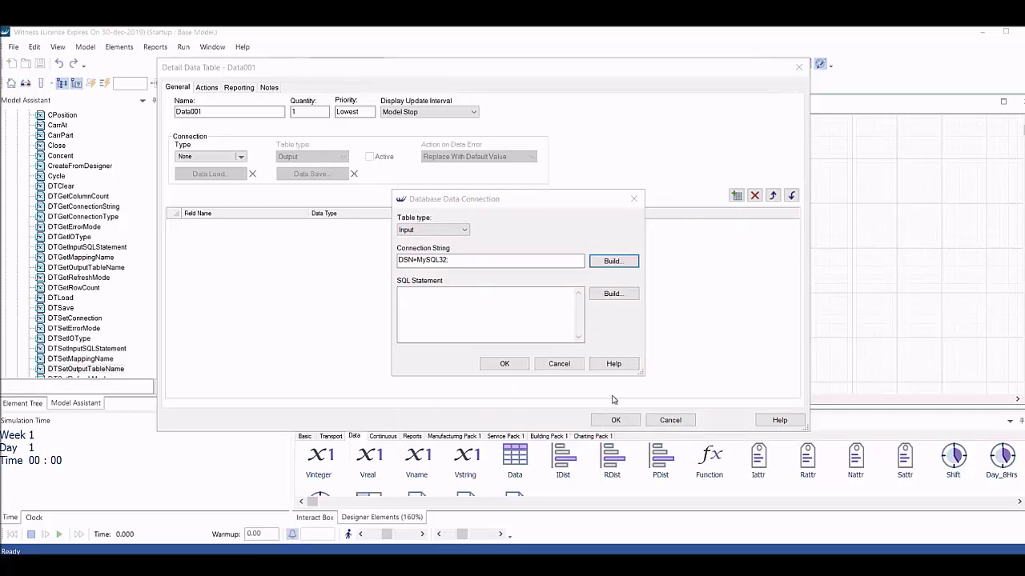
- Build an SQL query reading the whole orderdetails table and apply the connection
{"action": "left_click", "coordinate": [614, 294]}
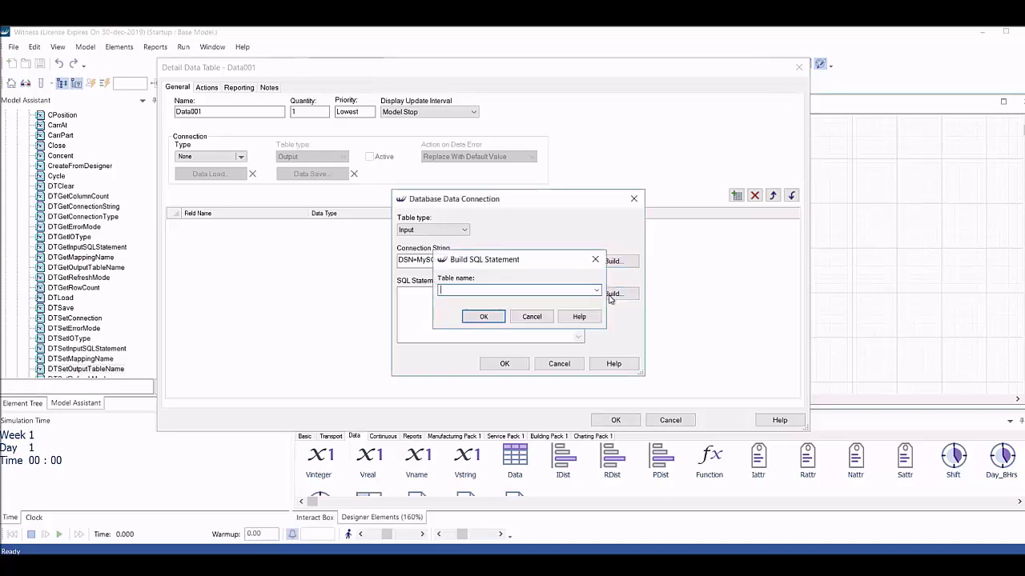
{"action": "left_click", "coordinate": [596, 291]}
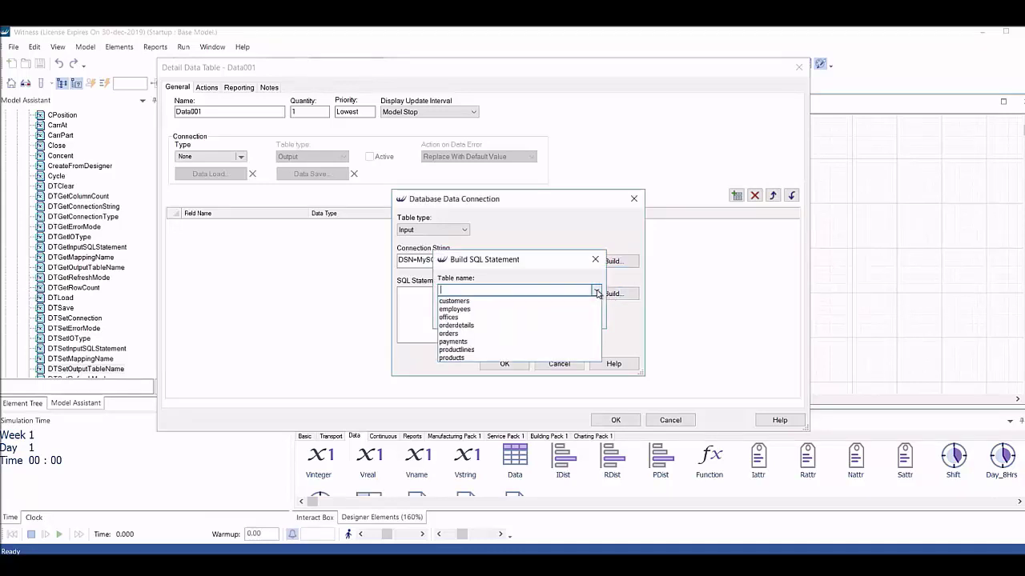
{"action": "left_click", "coordinate": [550, 327]}
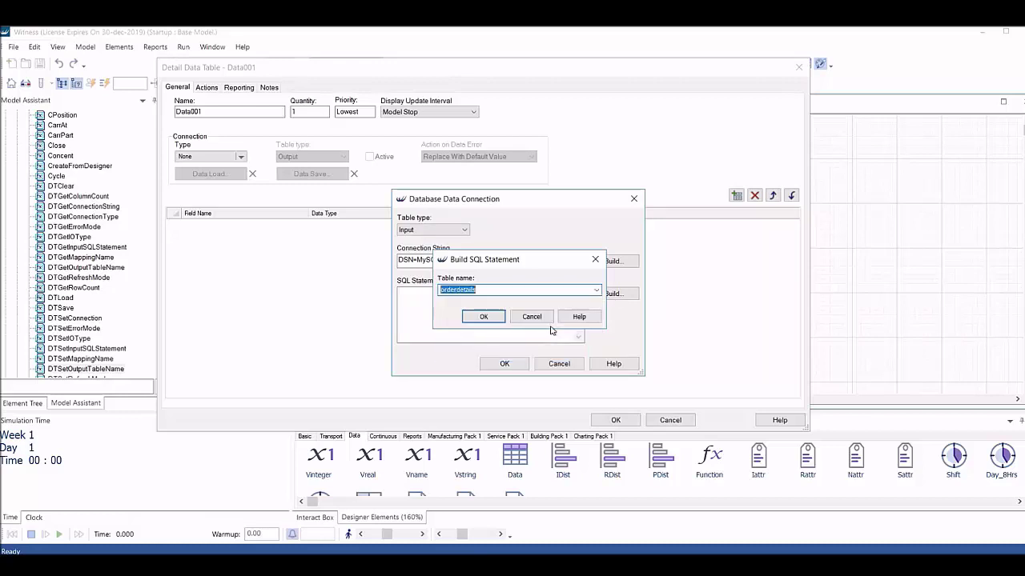
{"action": "left_click", "coordinate": [483, 316]}
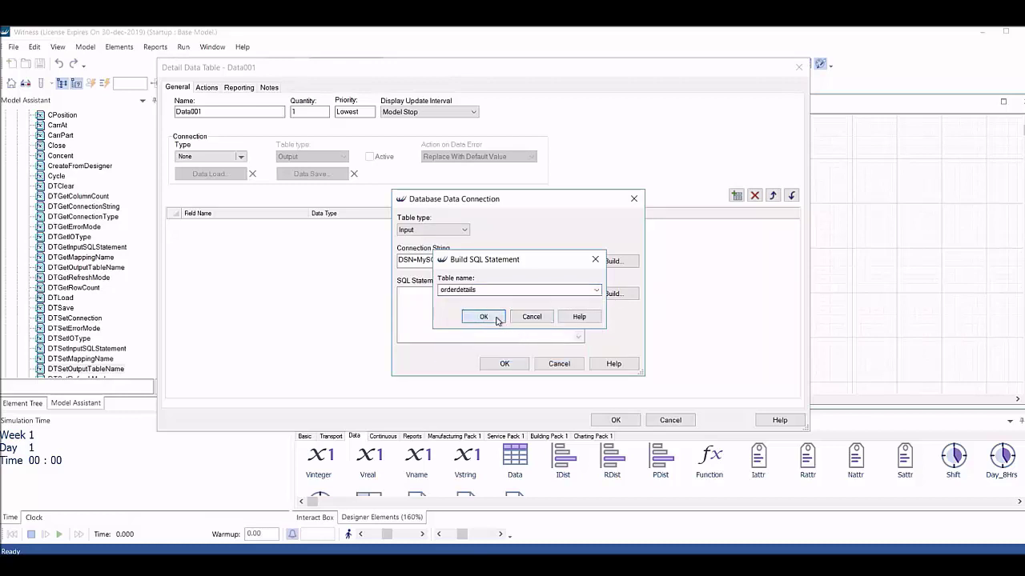
{"action": "left_click", "coordinate": [510, 364]}
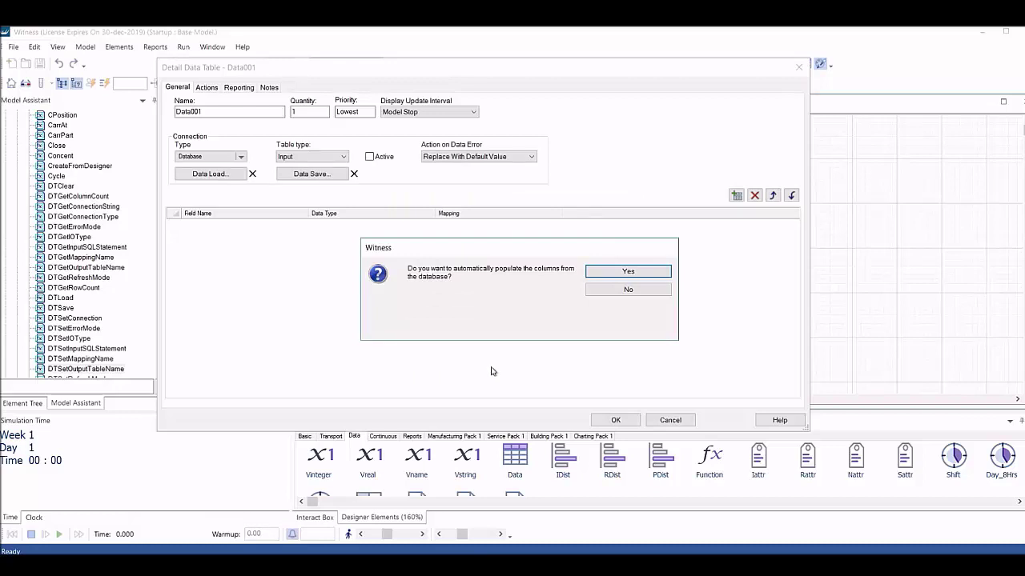
- Auto-populate Data001's five columns and check them against orderdetails in MySQL Workbench
{"action": "left_click", "coordinate": [623, 272]}
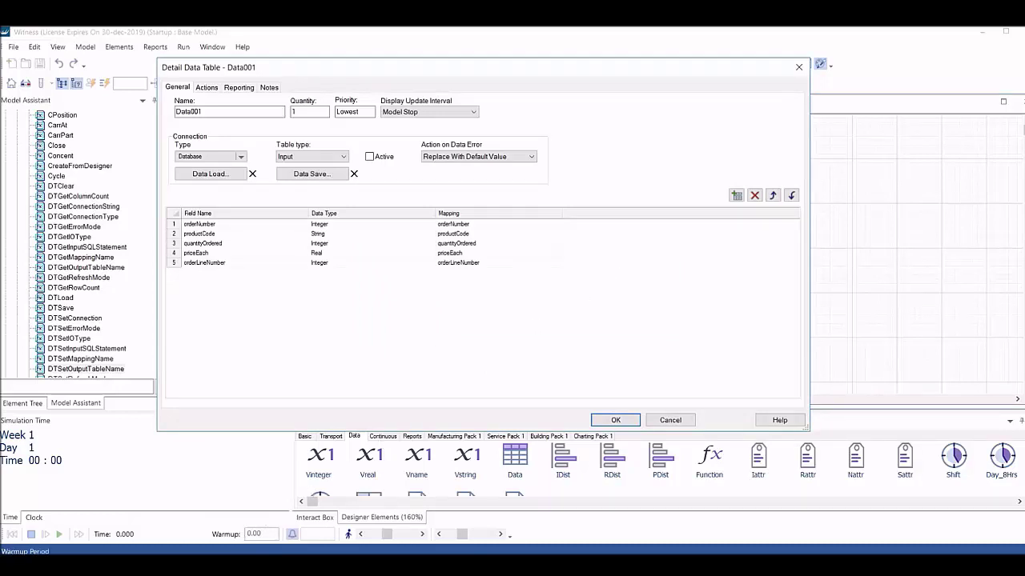
{"action": "key", "text": "alt+Tab"}
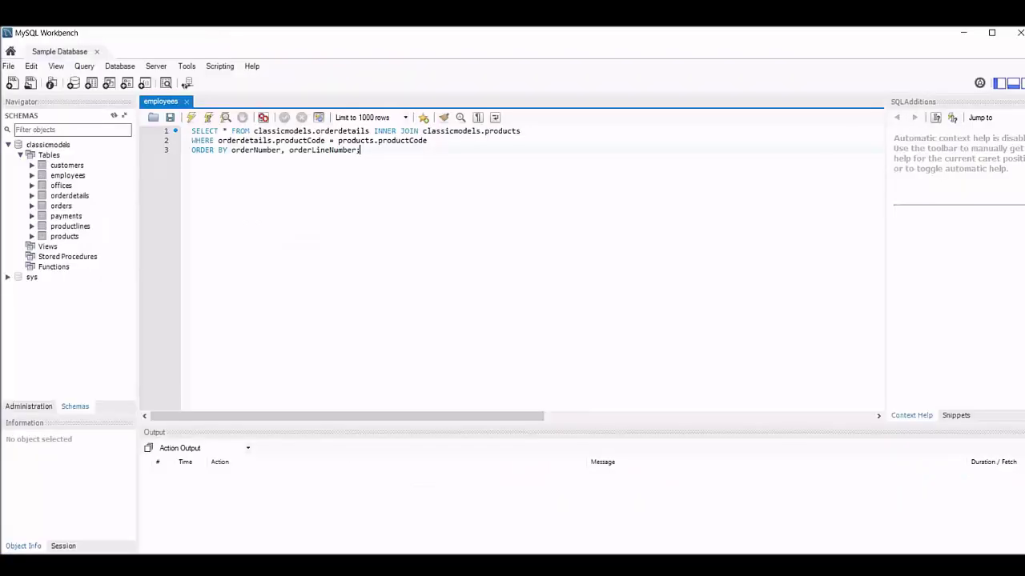
{"action": "left_click", "coordinate": [32, 196]}
{"action": "left_click", "coordinate": [43, 206]}
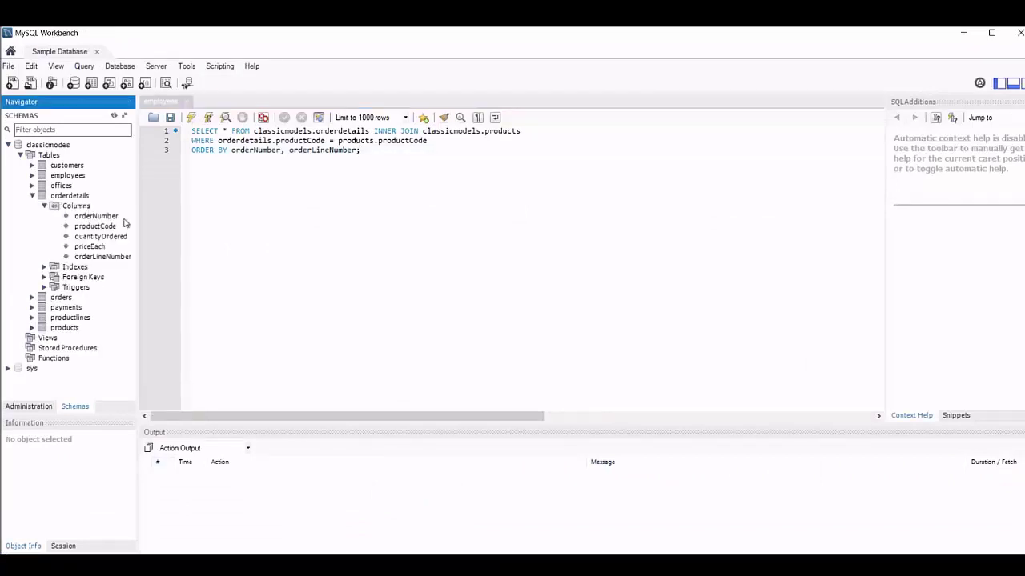
{"action": "key", "text": "alt+Tab"}
- Confirm Data001, reload its orderdetails rows, and widen the table to show all five columns
{"action": "left_click", "coordinate": [596, 418]}
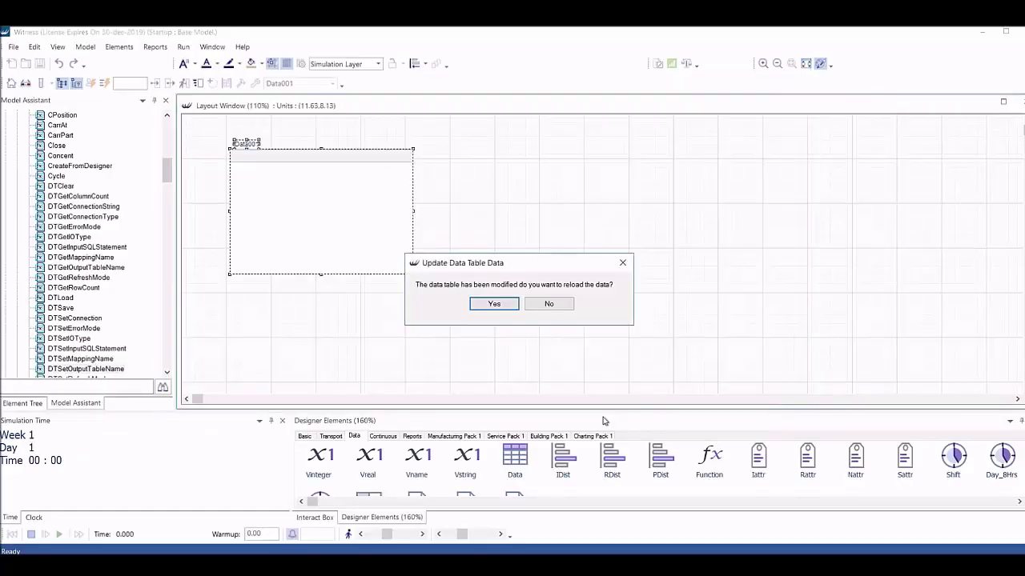
{"action": "left_click", "coordinate": [494, 305]}
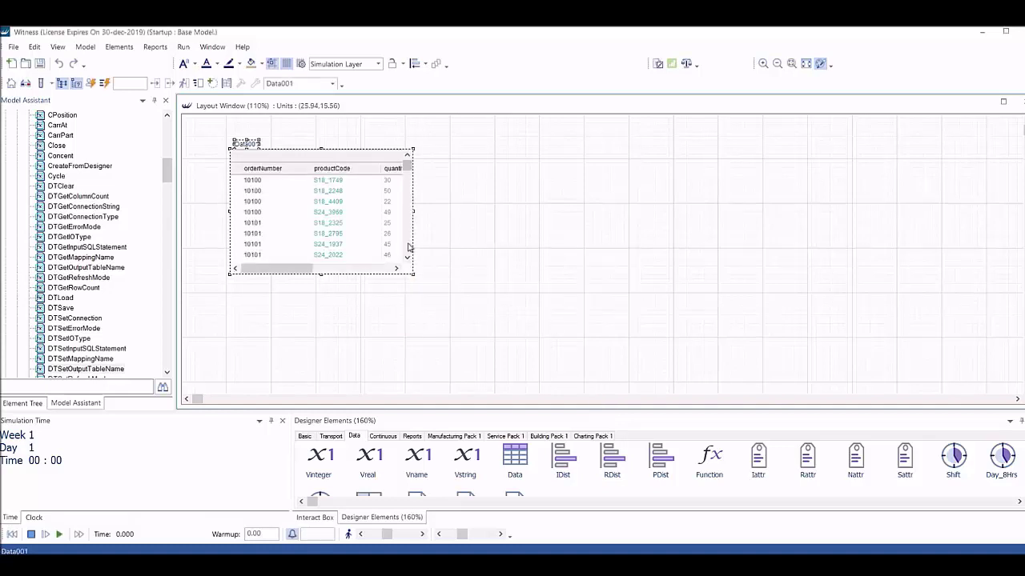
{"action": "left_click_drag", "start_coordinate": [413, 211], "coordinate": [749, 200]}
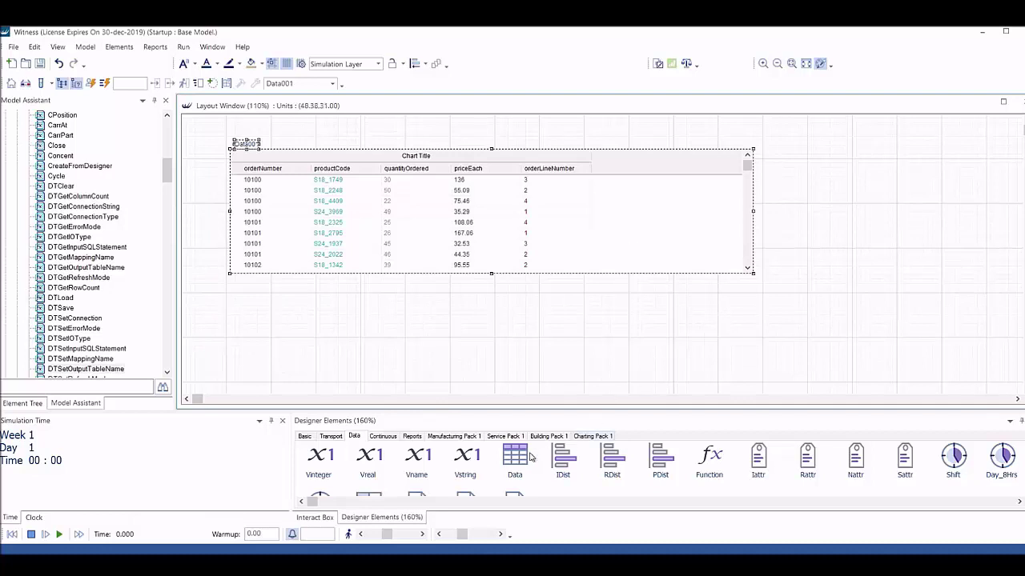
- Add a second data table, Data002, with a Database connection of table type Input
{"action": "left_click", "coordinate": [514, 457]}
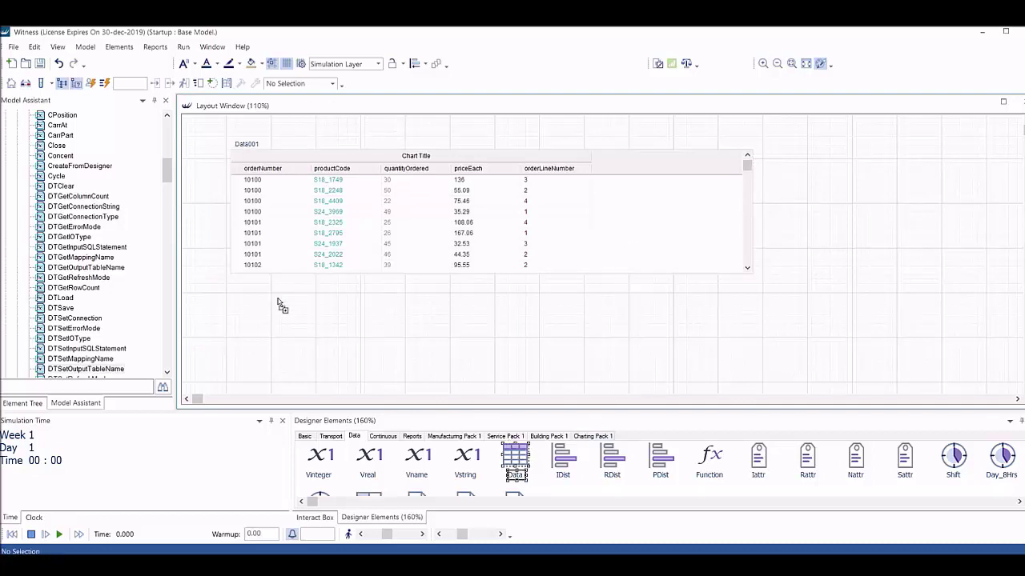
{"action": "left_click", "coordinate": [233, 294]}
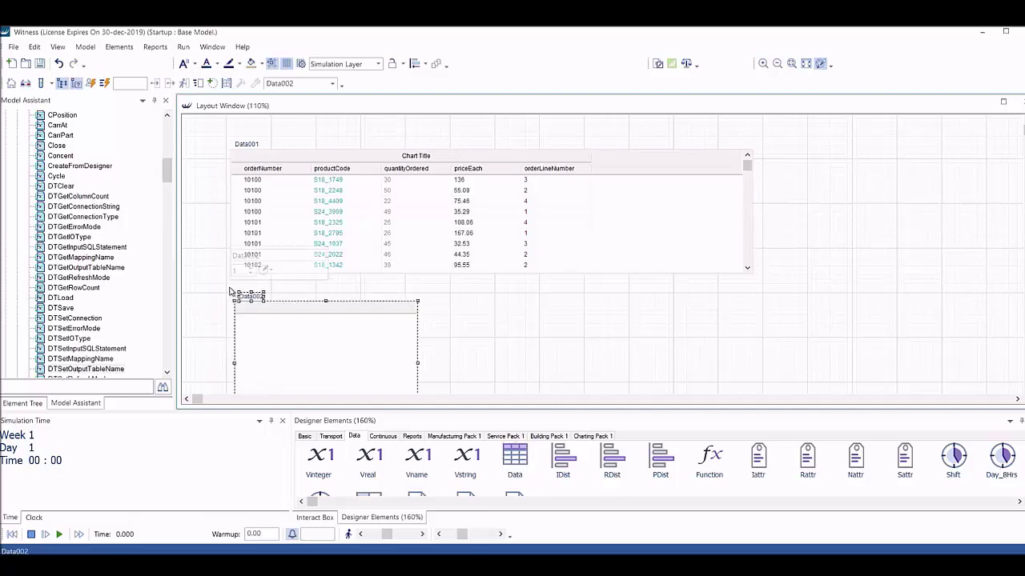
{"action": "double_click", "coordinate": [316, 330]}
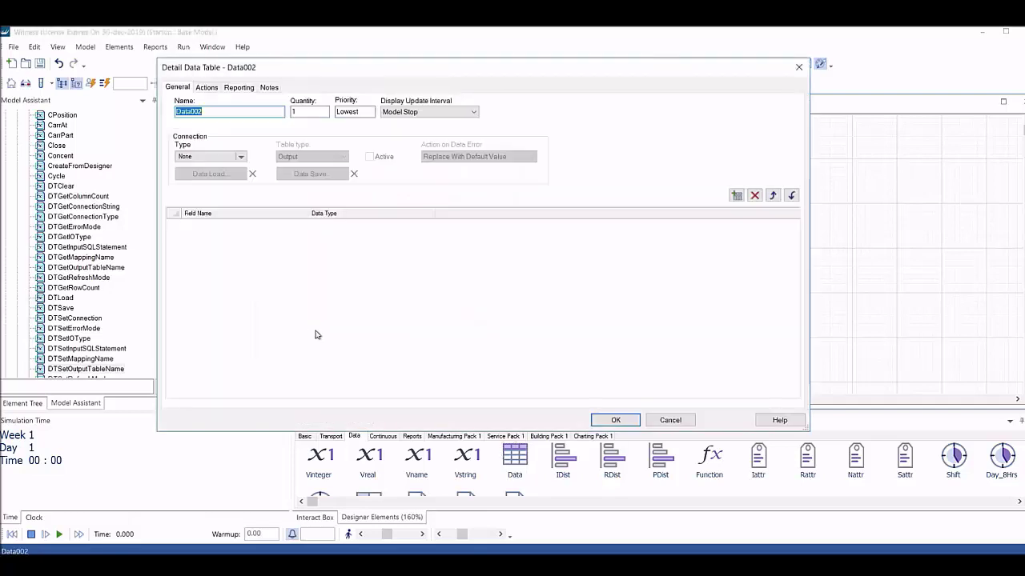
{"action": "left_click", "coordinate": [241, 161]}
{"action": "left_click", "coordinate": [237, 212]}
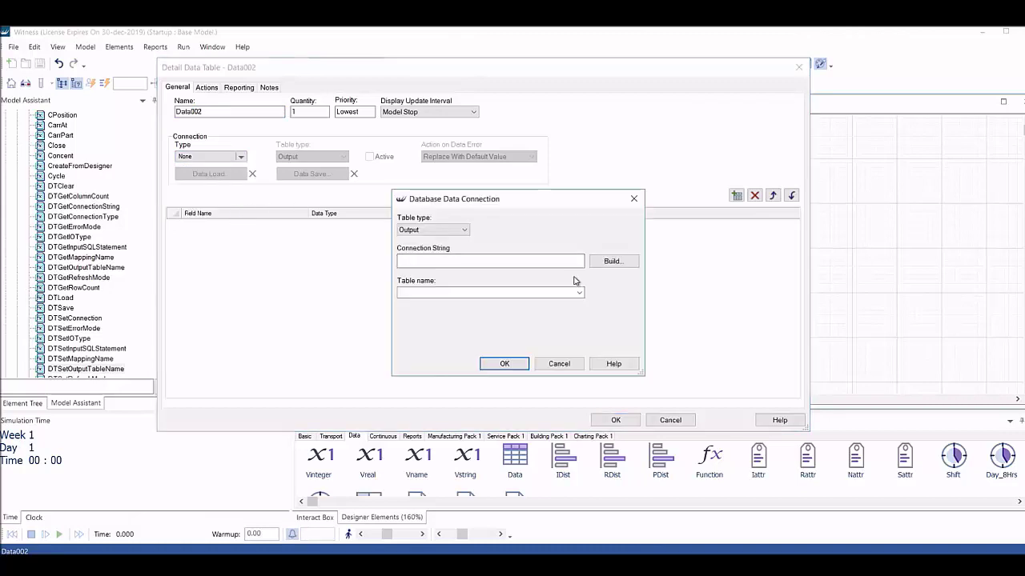
{"action": "left_click", "coordinate": [464, 230]}
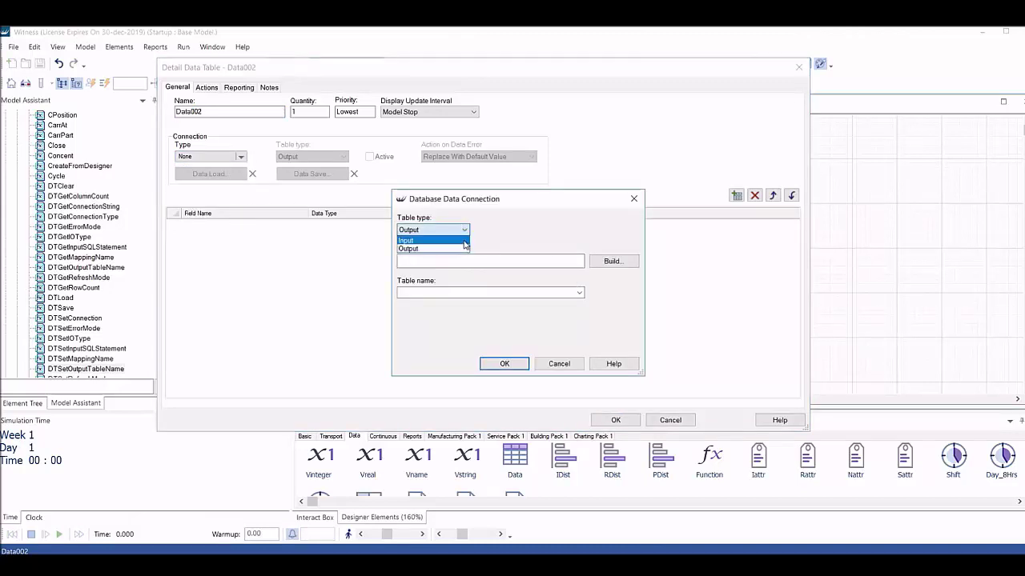
{"action": "left_click", "coordinate": [464, 242]}
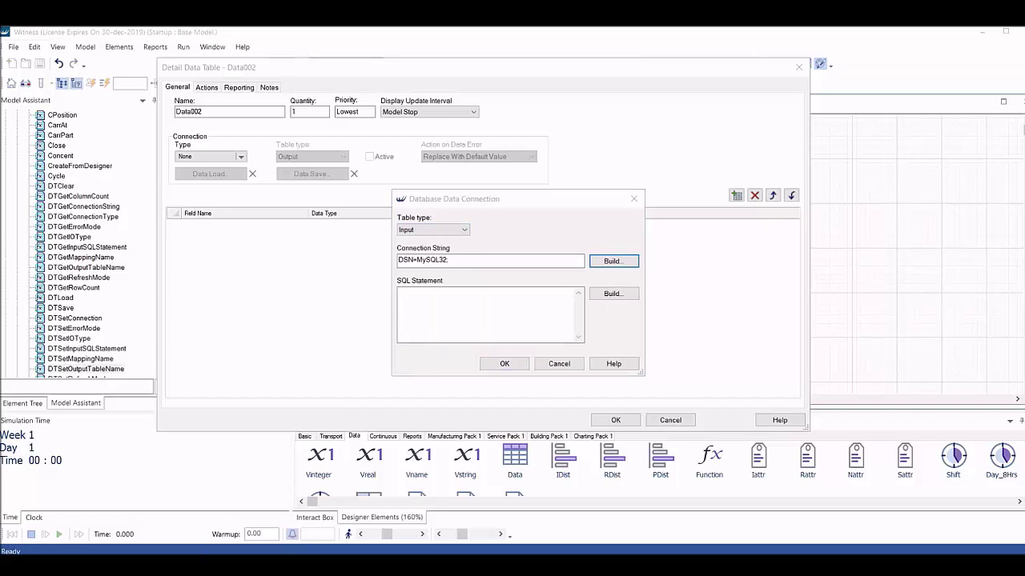
- Copy the orderdetails–products join query from MySQL Workbench
{"action": "left_click", "coordinate": [169, 566]}
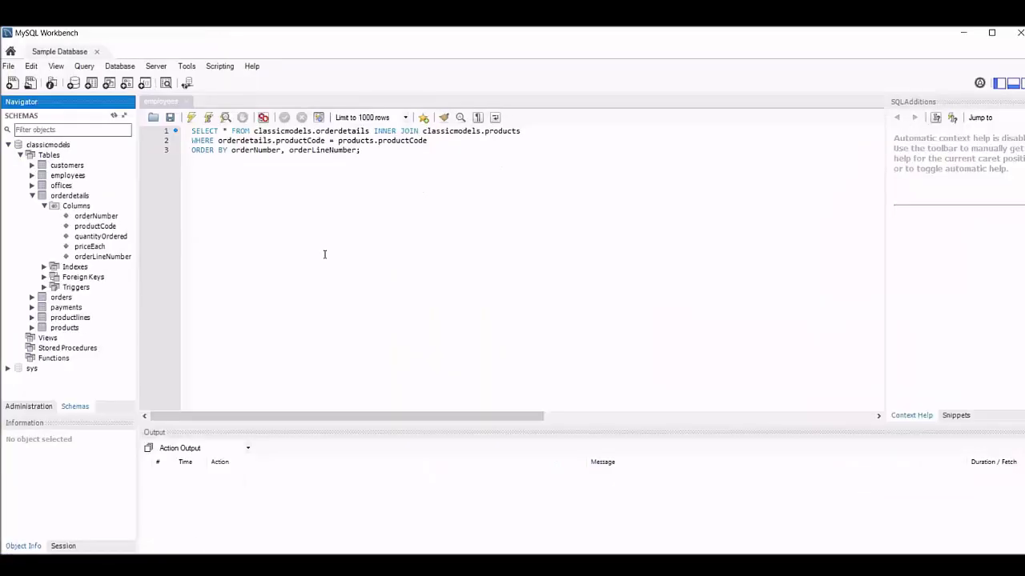
{"action": "left_click_drag", "start_coordinate": [366, 150], "coordinate": [166, 128]}
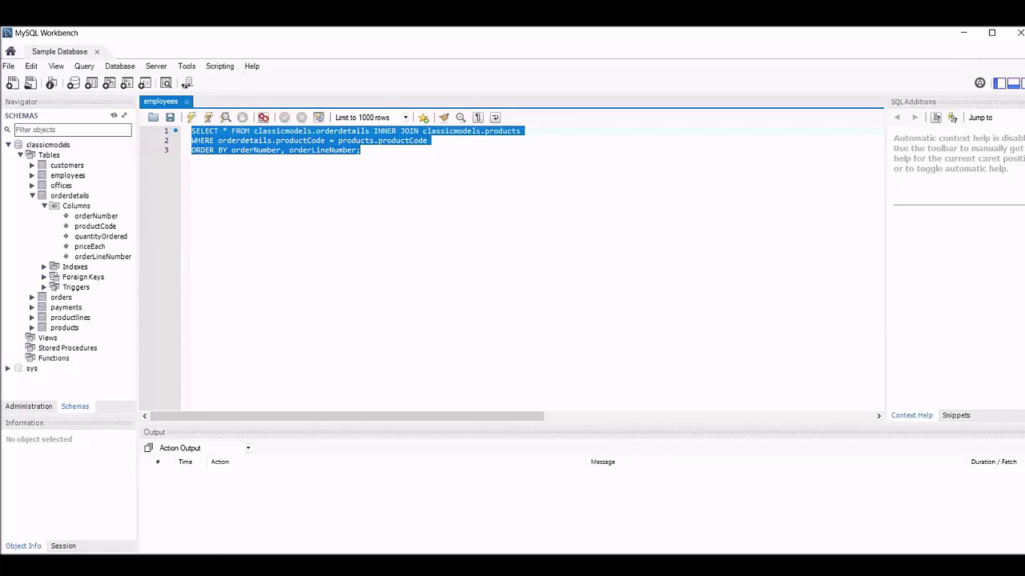
{"action": "key", "text": "alt+Tab"}
- Paste the join query as Data002's SQL statement and confirm the connection
{"action": "left_click", "coordinate": [421, 315]}
{"action": "key", "text": "ctrl+v"}
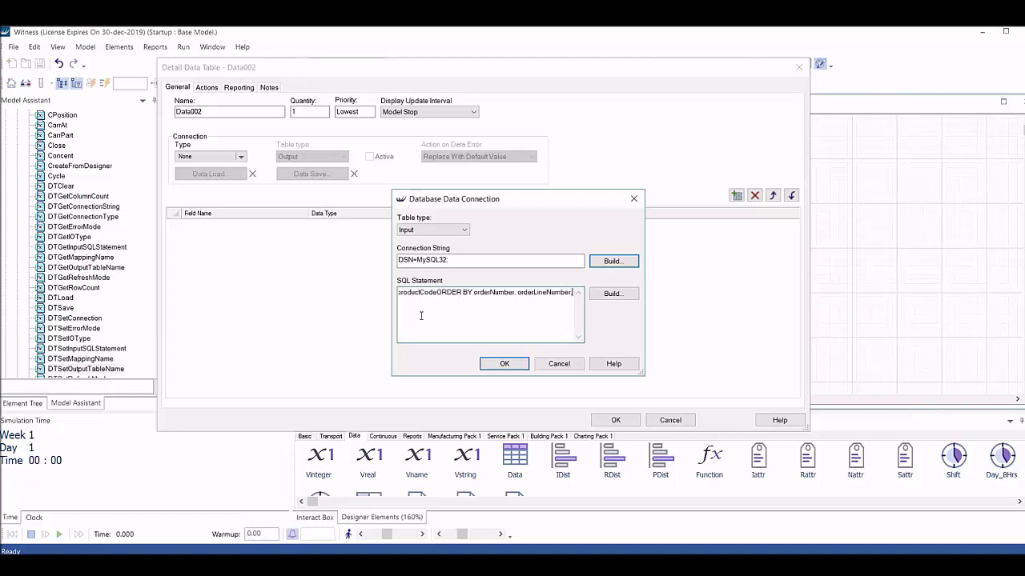
{"action": "left_click", "coordinate": [503, 364]}
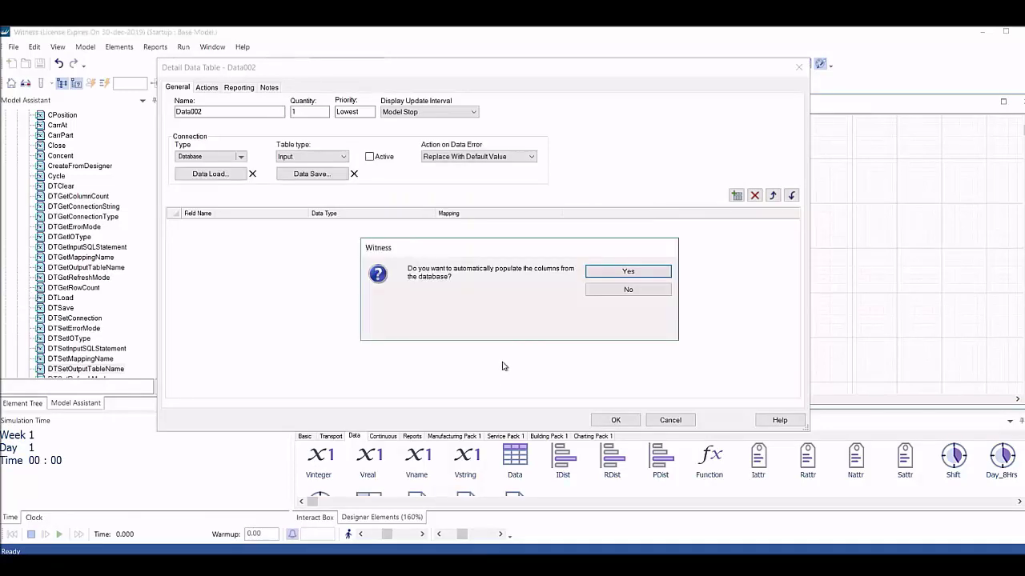
- Auto-fill Data002's fields from the query and delete the duplicate productCode field
{"action": "left_click", "coordinate": [615, 277]}
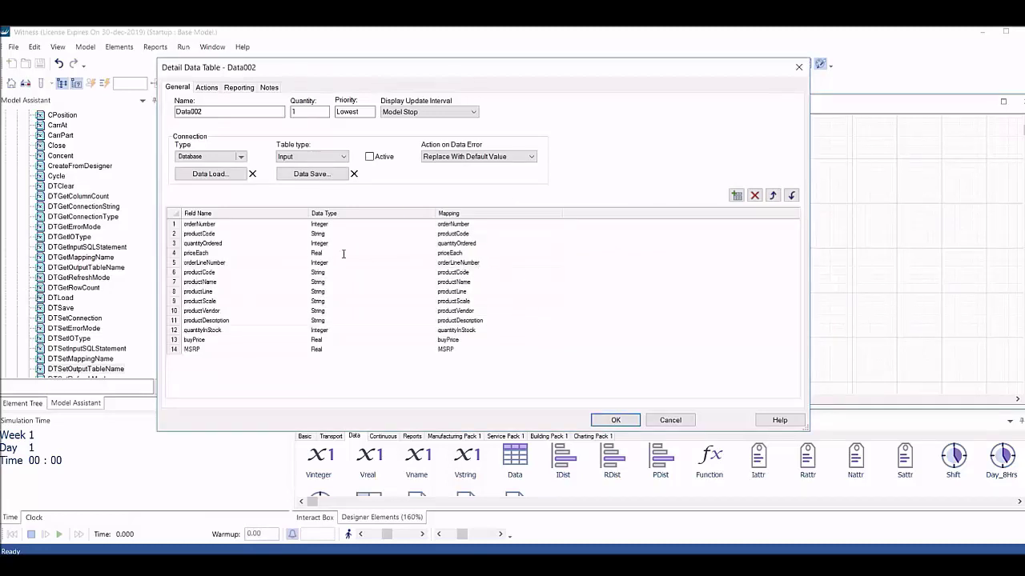
{"action": "left_click", "coordinate": [233, 272]}
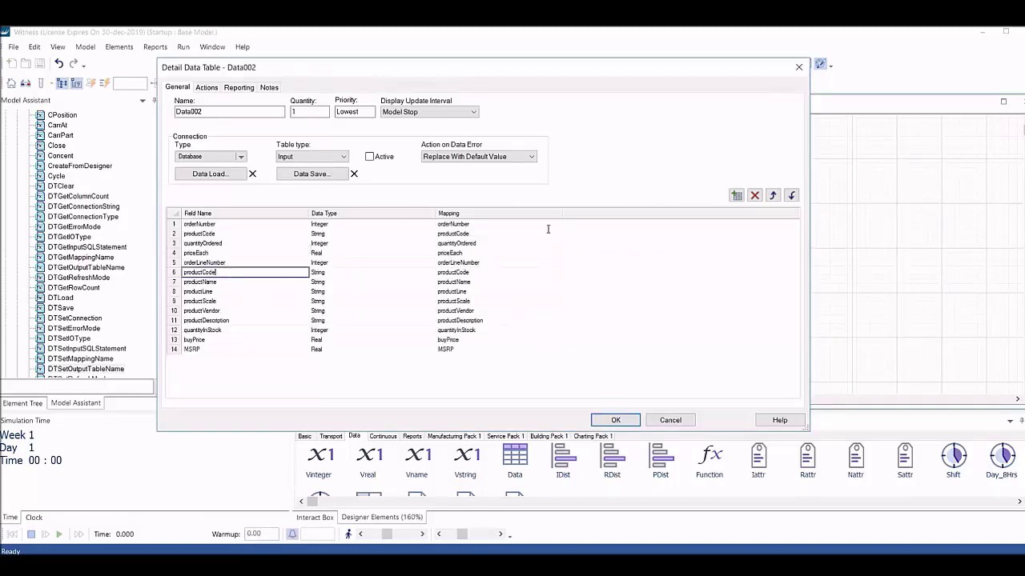
{"action": "left_click", "coordinate": [754, 196]}
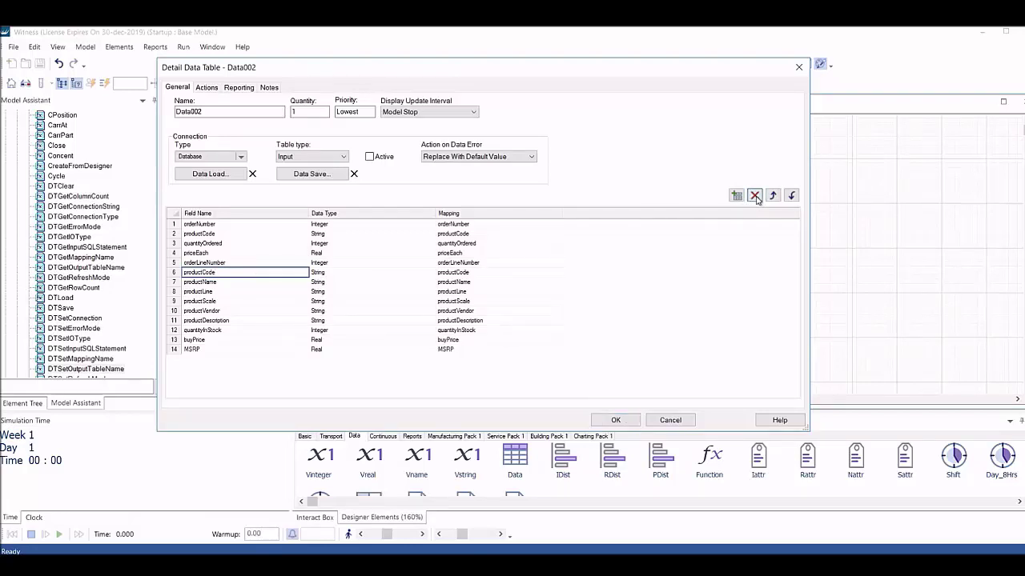
- Confirm Data002, reload its joined rows, and widen it to show product name, line, scale and vendor
{"action": "left_click", "coordinate": [617, 423]}
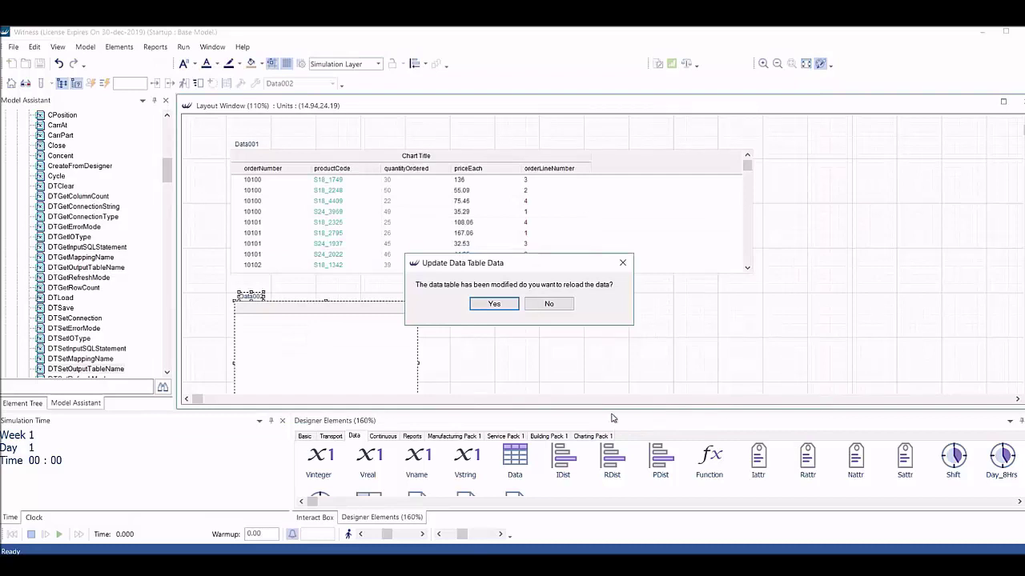
{"action": "left_click", "coordinate": [497, 304]}
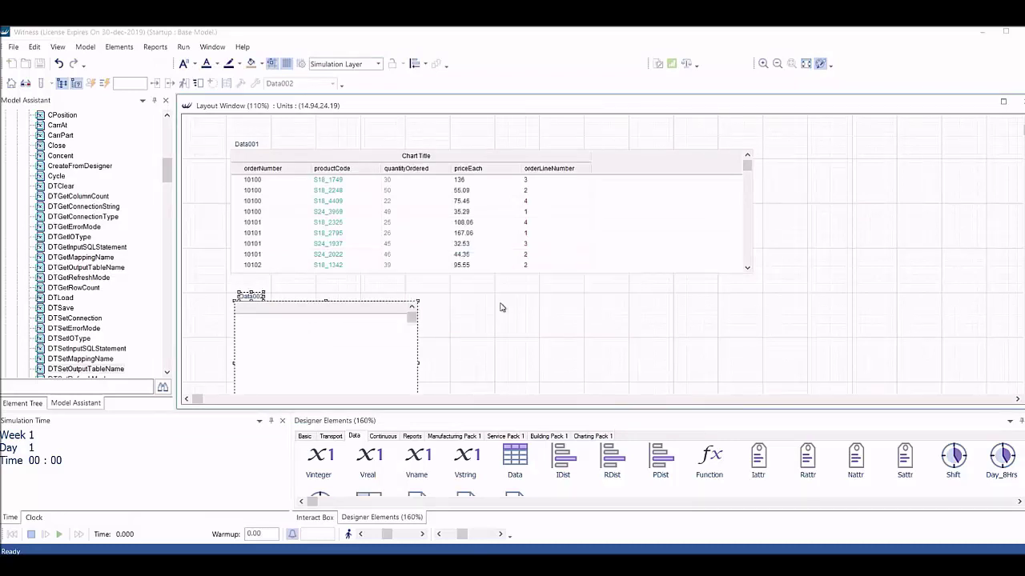
{"action": "left_click_drag", "start_coordinate": [453, 362], "coordinate": [865, 364]}
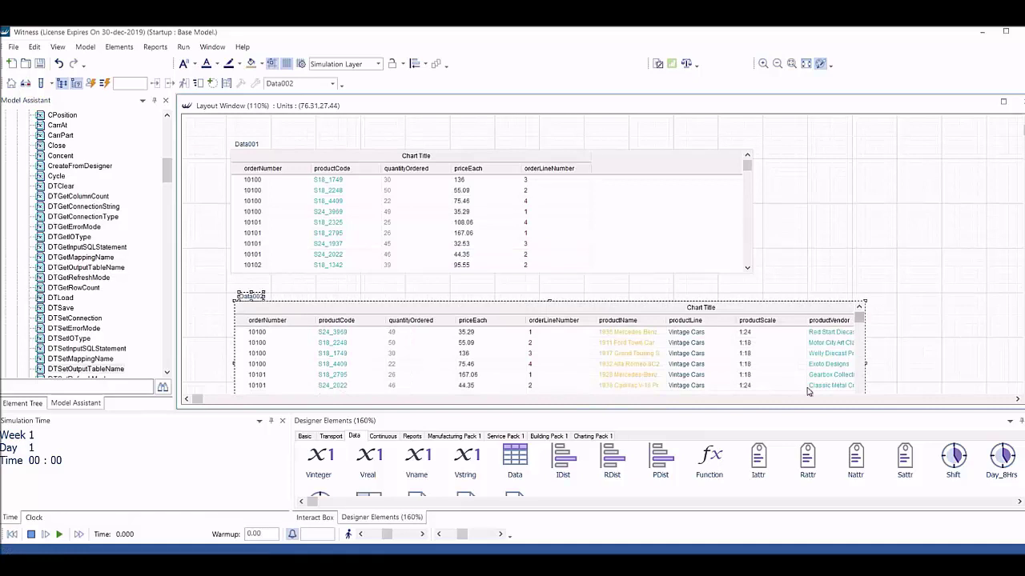
- Place a third data table, Data003, on the layout and open its settings
{"action": "left_click", "coordinate": [561, 462]}
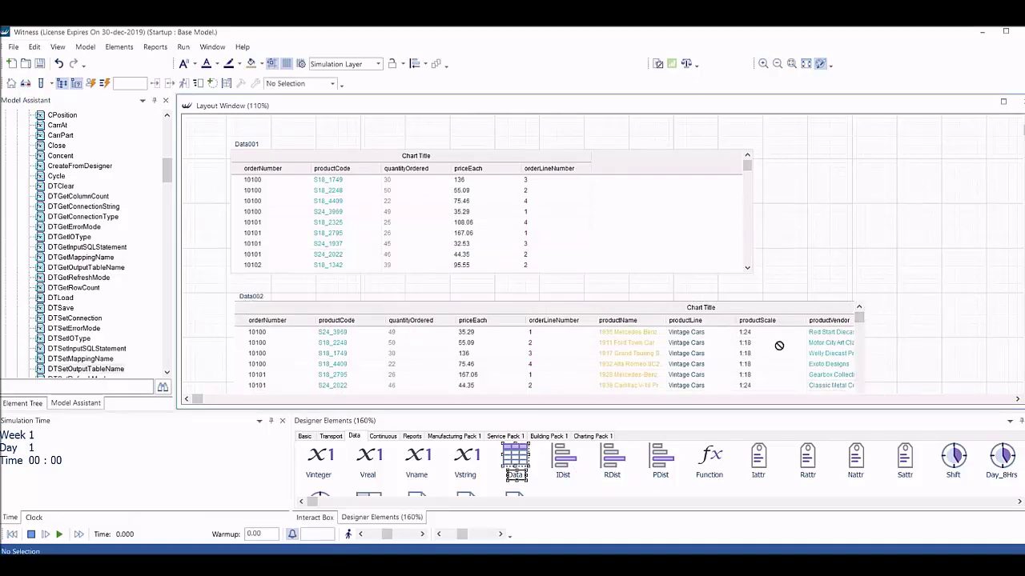
{"action": "left_click", "coordinate": [891, 141]}
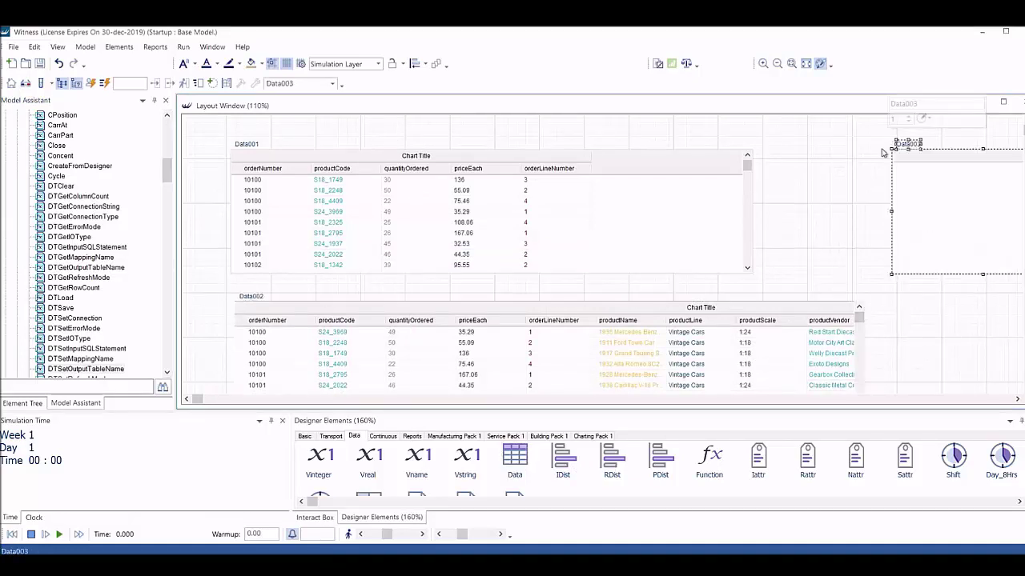
{"action": "double_click", "coordinate": [955, 212]}
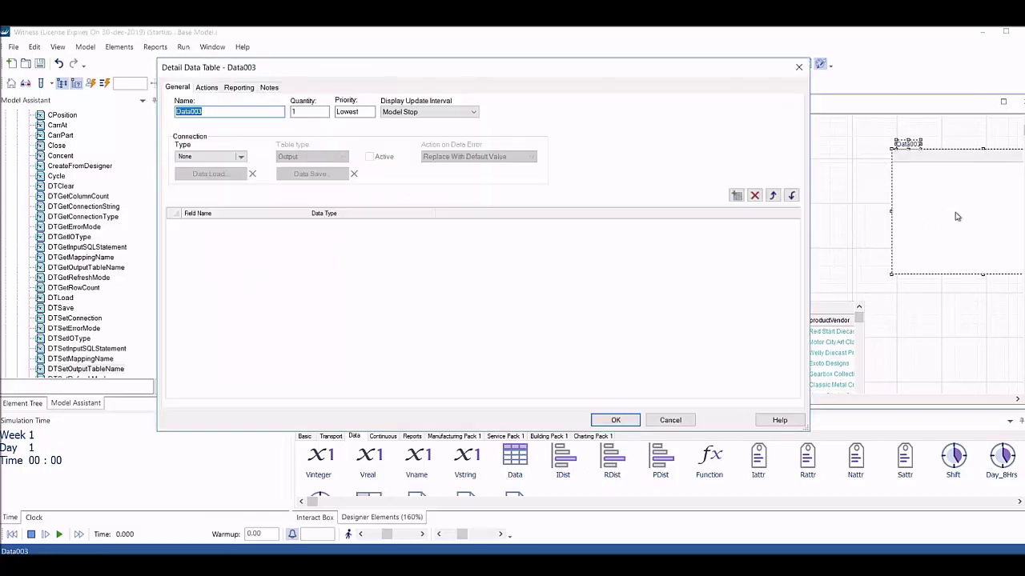
- Connect Data003 as a database Output to the productlines table on DSN=MySQL32
{"action": "left_click", "coordinate": [241, 158]}
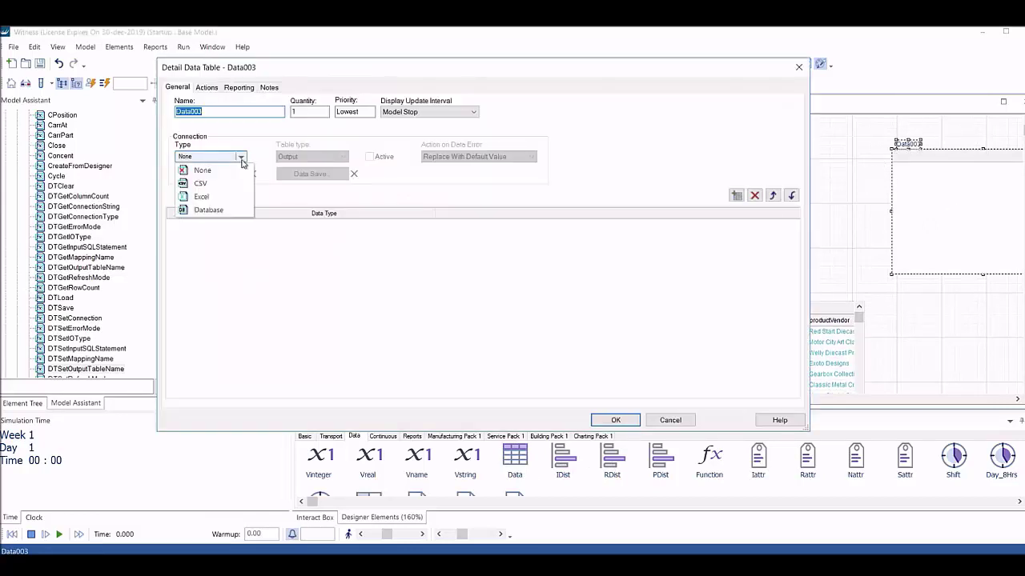
{"action": "left_click", "coordinate": [237, 209]}
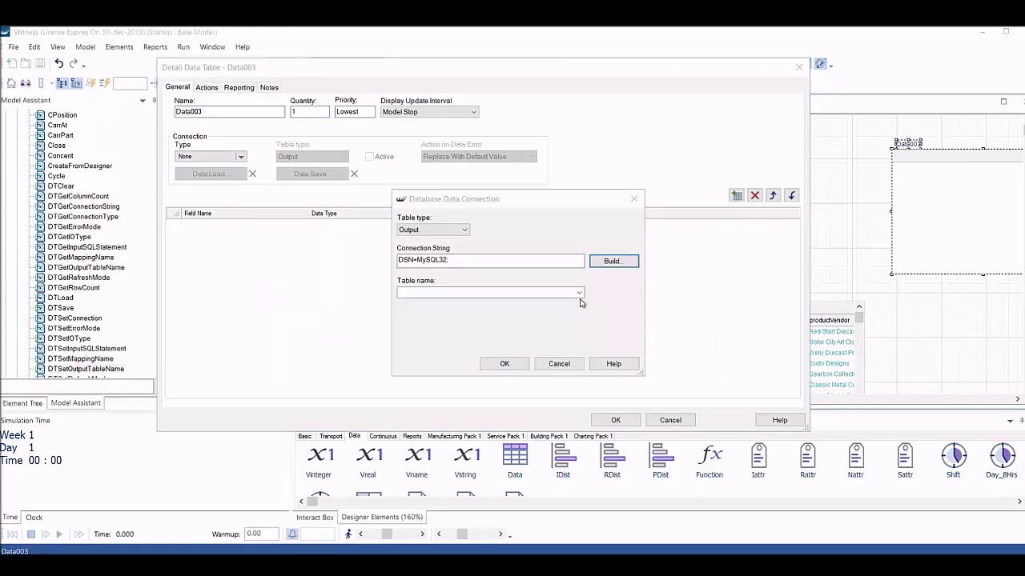
{"action": "left_click", "coordinate": [578, 293]}
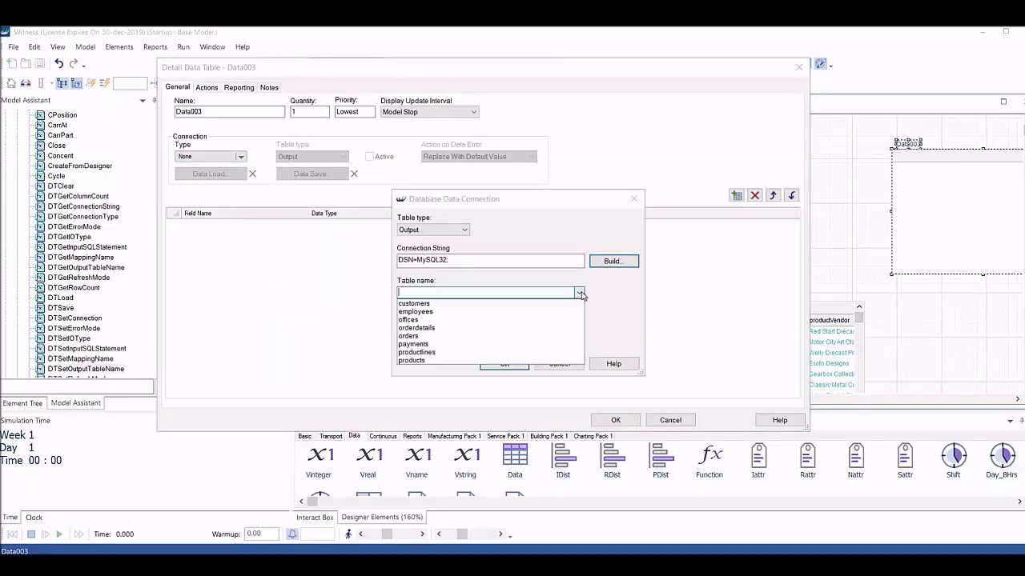
{"action": "left_click", "coordinate": [553, 352]}
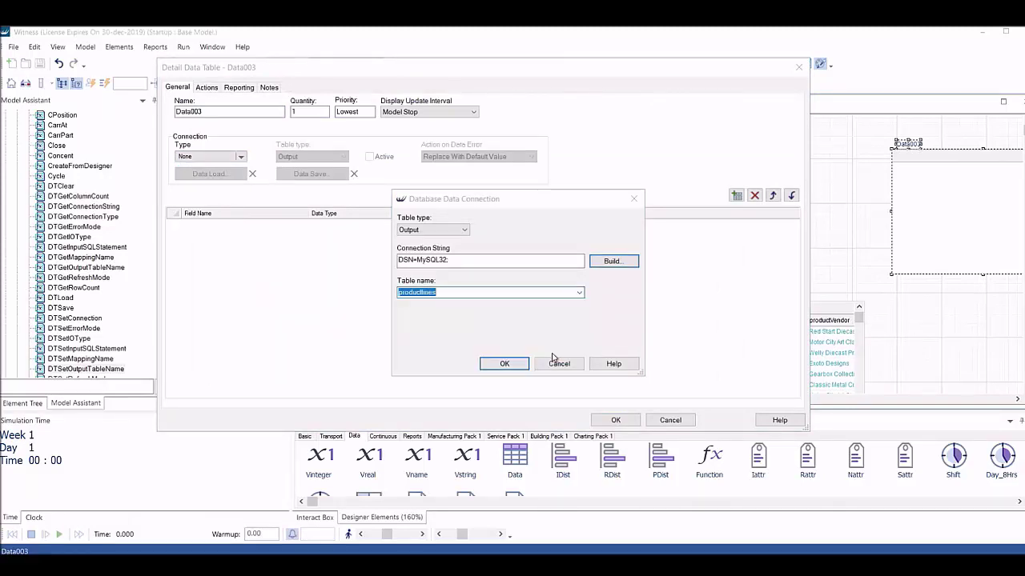
{"action": "left_click", "coordinate": [506, 364]}
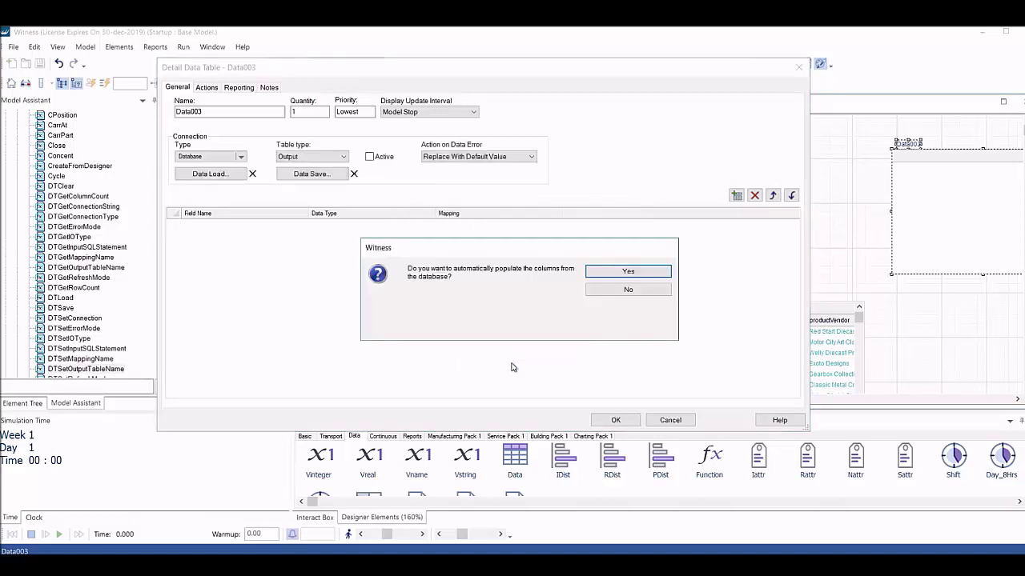
- Auto-populate Data003's fields from productlines, keeping productLine mapped to productLine
{"action": "left_click", "coordinate": [607, 274]}
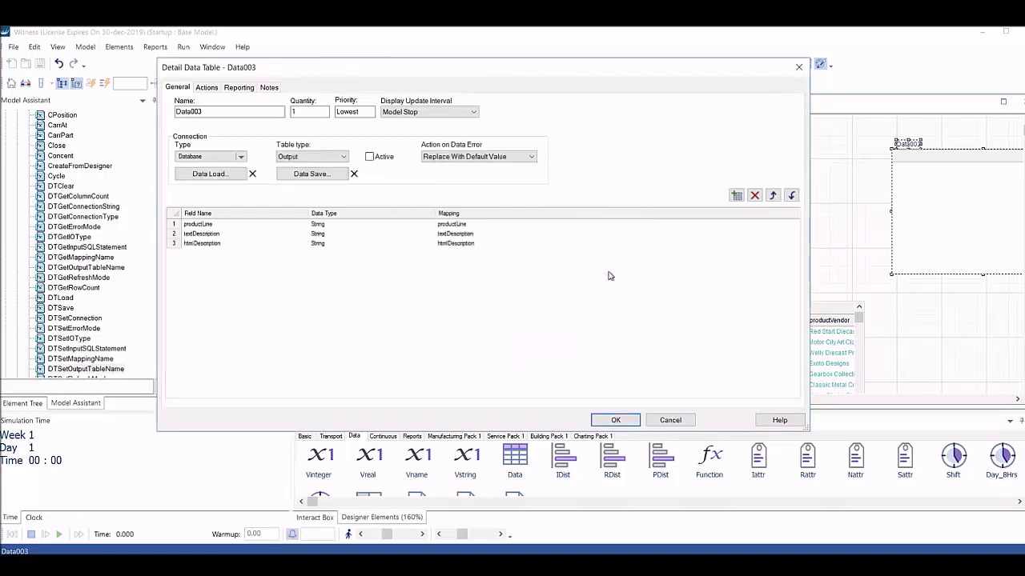
{"action": "left_click", "coordinate": [562, 224]}
{"action": "left_click", "coordinate": [559, 226]}
{"action": "left_click", "coordinate": [558, 226]}
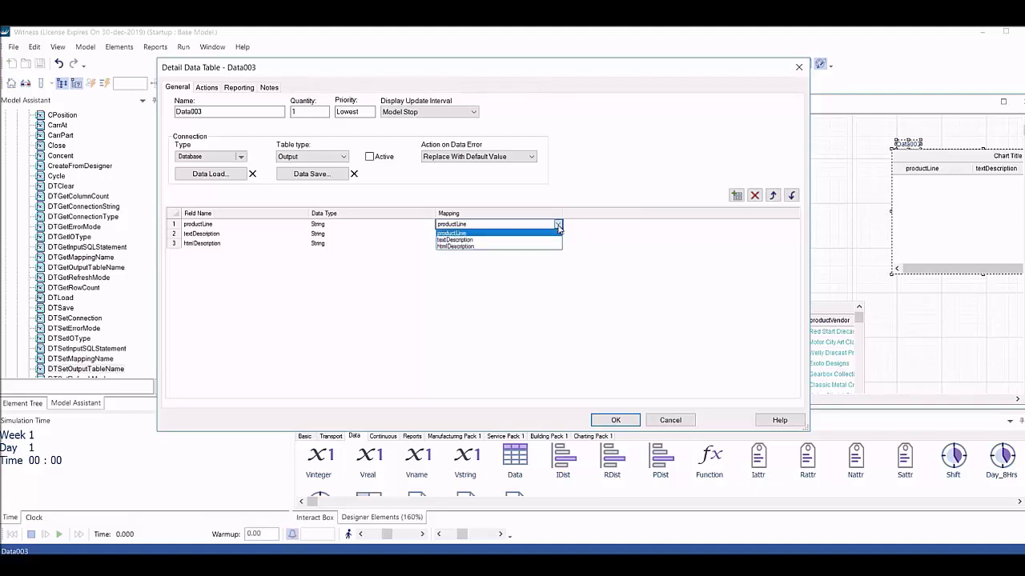
{"action": "left_click", "coordinate": [577, 269]}
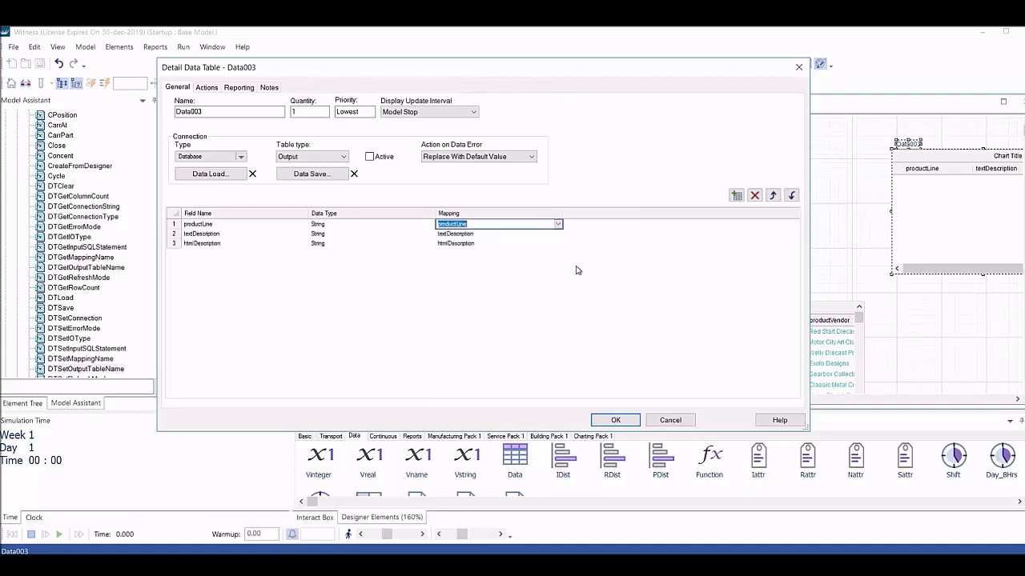
- Delete textDescription, keep htmlDescription mapped to its column, and confirm Data003's fields
{"action": "left_click", "coordinate": [550, 236]}
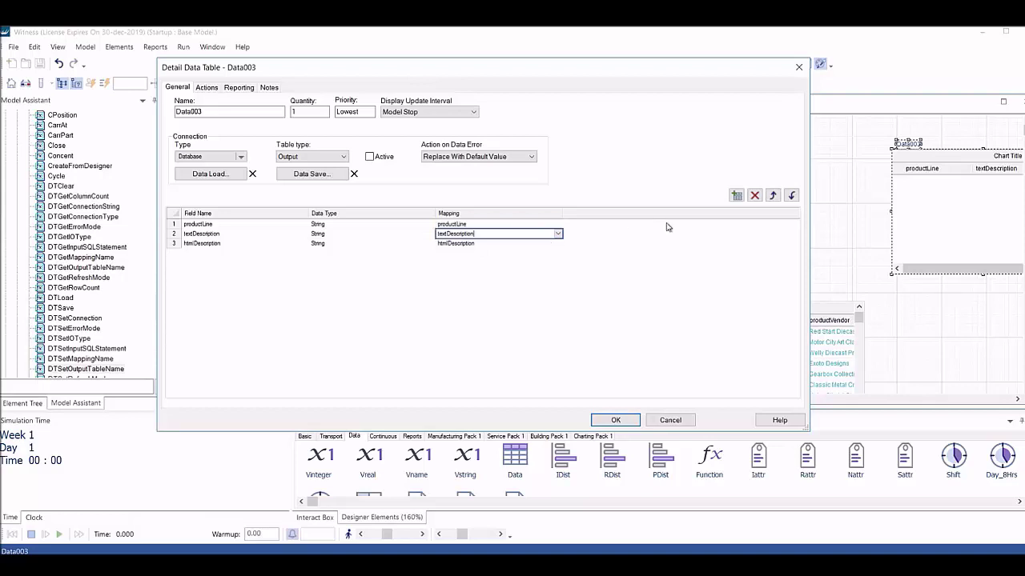
{"action": "left_click", "coordinate": [756, 197]}
{"action": "left_click", "coordinate": [521, 234]}
{"action": "left_click", "coordinate": [558, 234]}
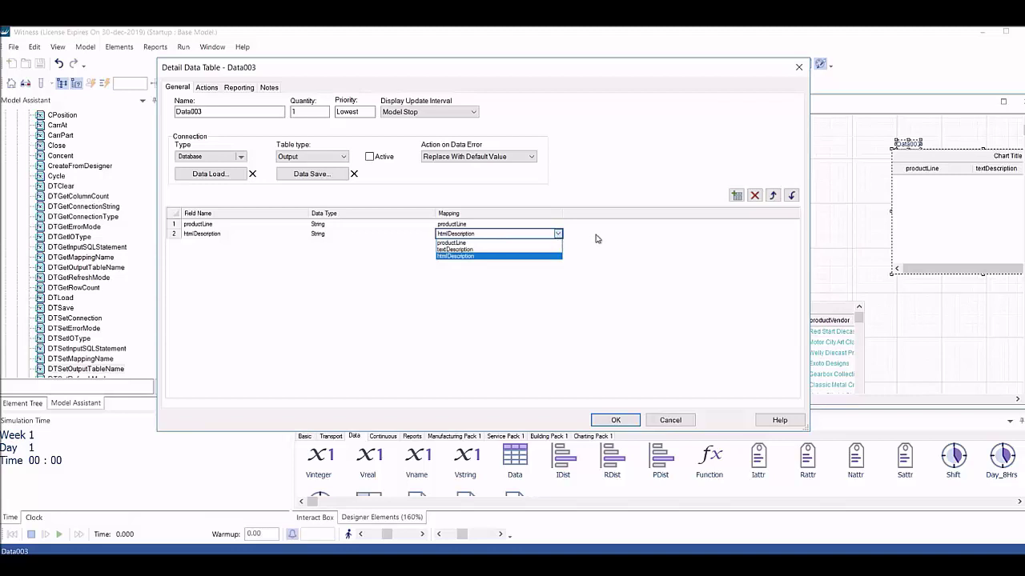
{"action": "key", "text": "Return"}
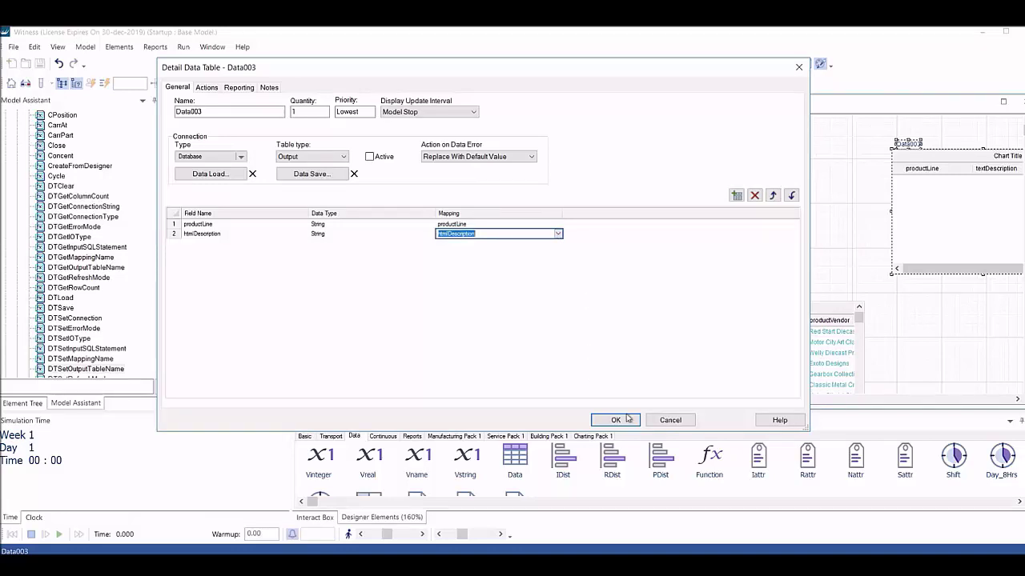
{"action": "left_click", "coordinate": [663, 421]}
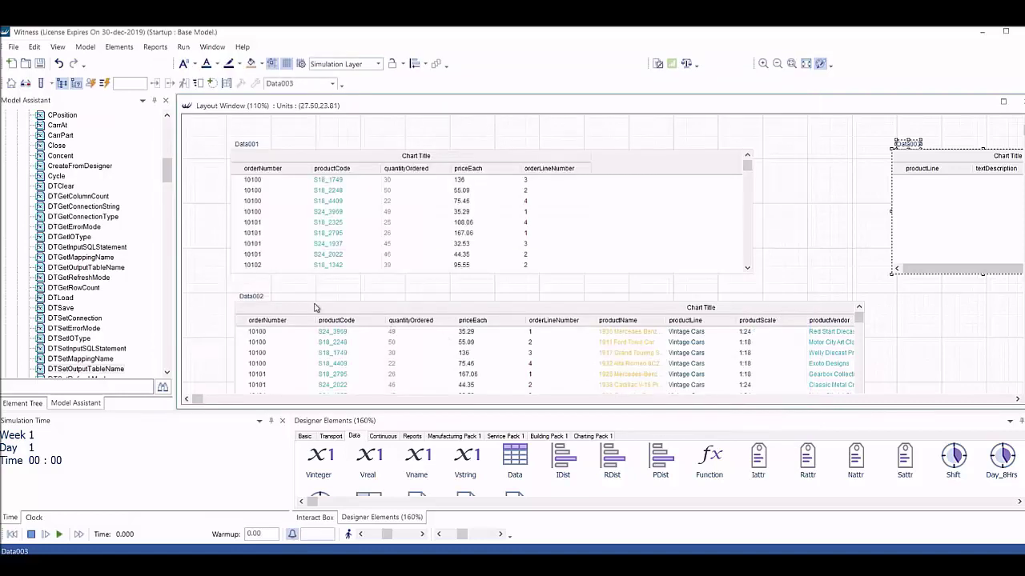
{"action": "left_click", "coordinate": [117, 248]}
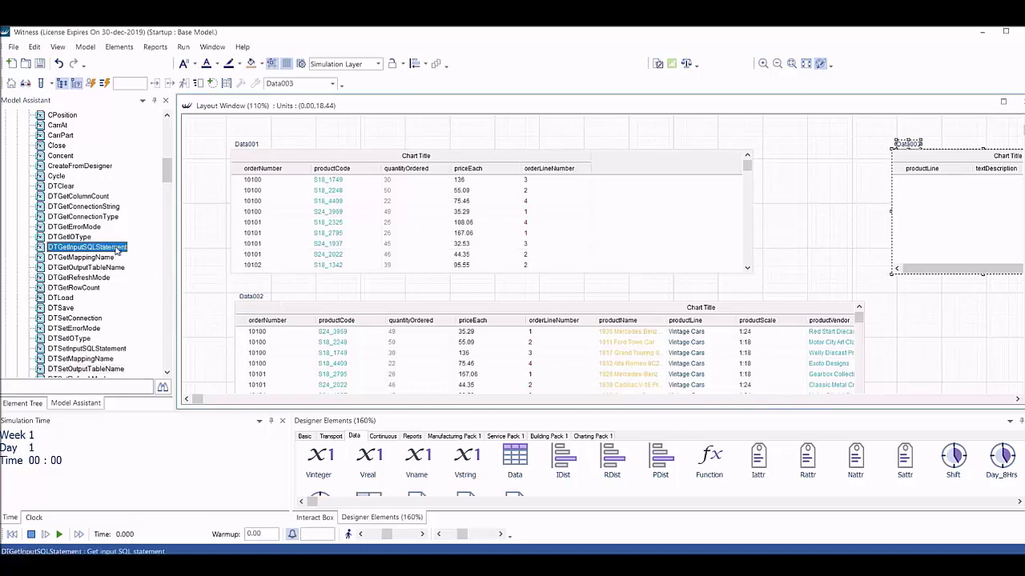
{"action": "left_click", "coordinate": [116, 257]}
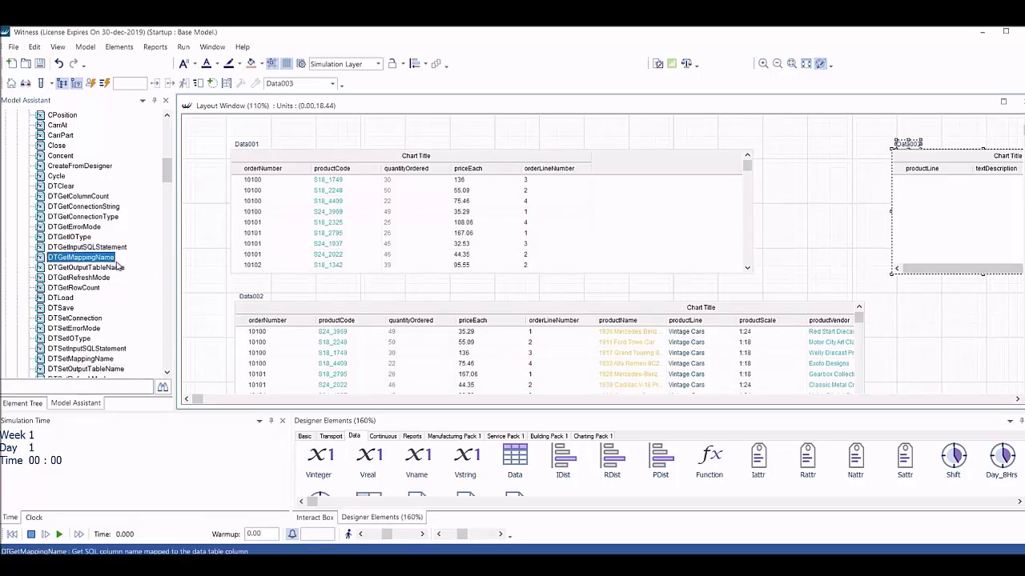
{"action": "left_click", "coordinate": [120, 267]}
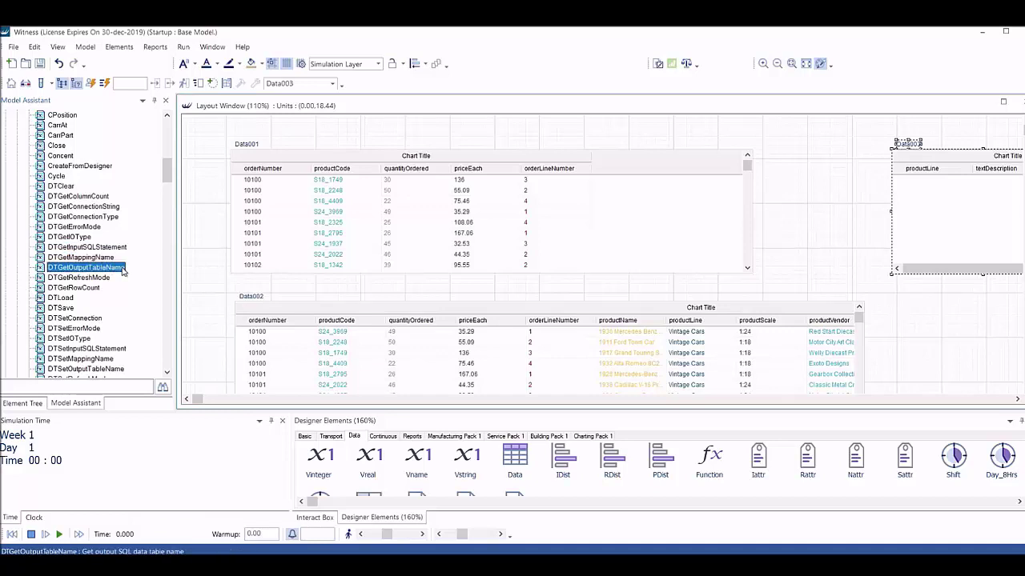
{"action": "left_click", "coordinate": [124, 348]}
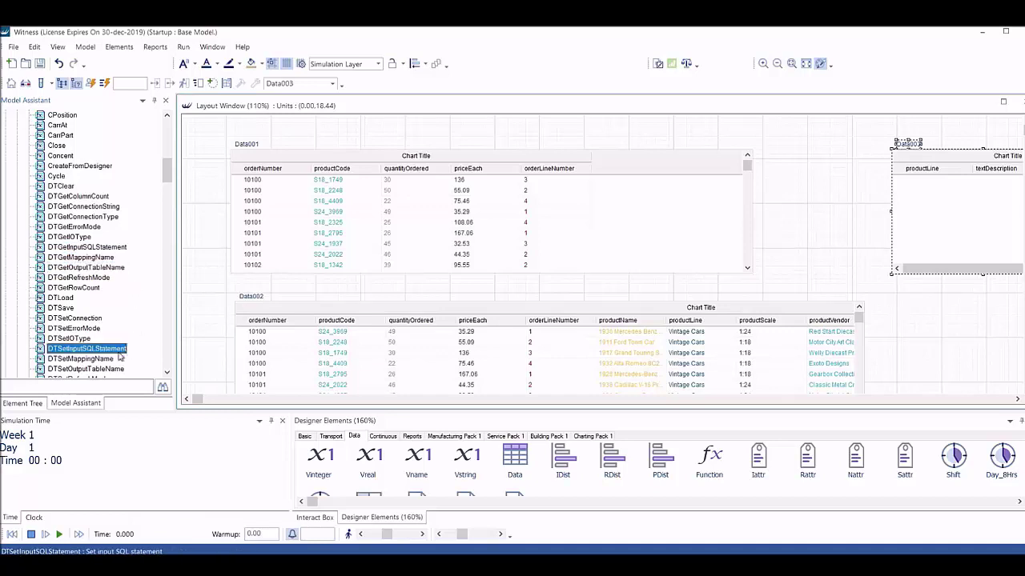
{"action": "left_click", "coordinate": [113, 362]}
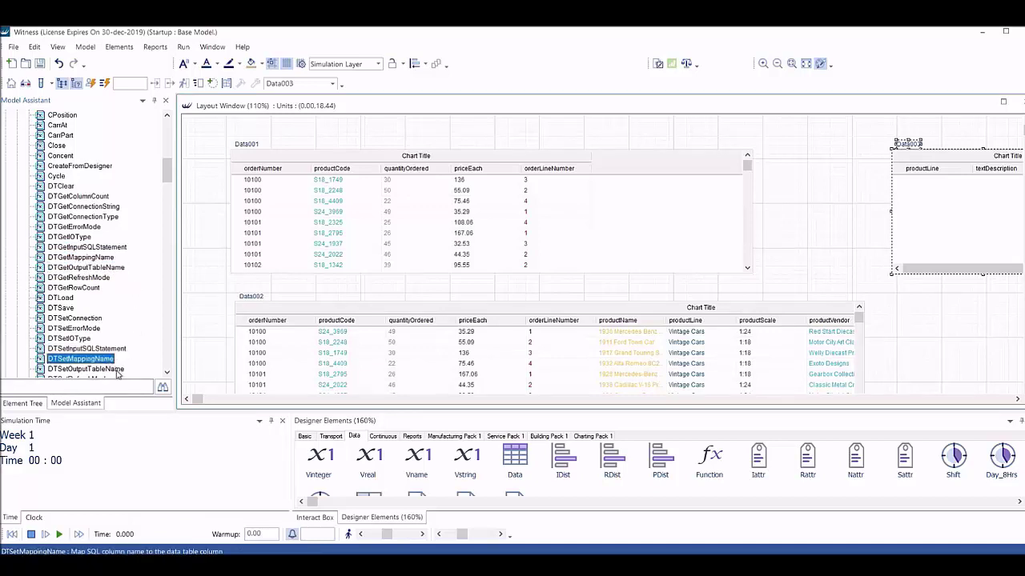
{"action": "left_click", "coordinate": [117, 369]}
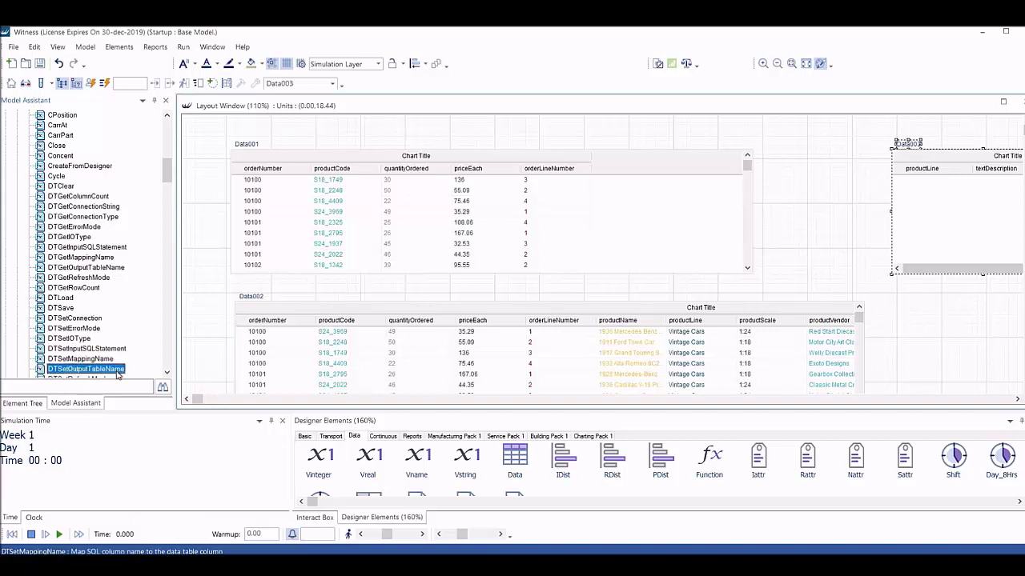